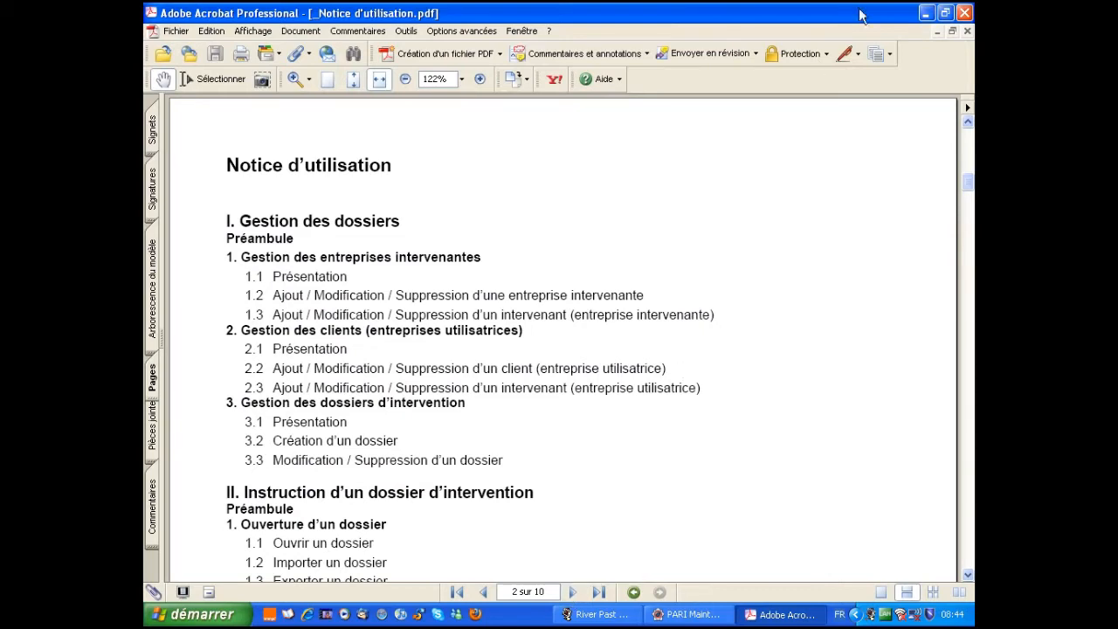
Step: Close the PDF user guide and open the Gestion des dossiers section of PARI Maintenance
click(964, 13)
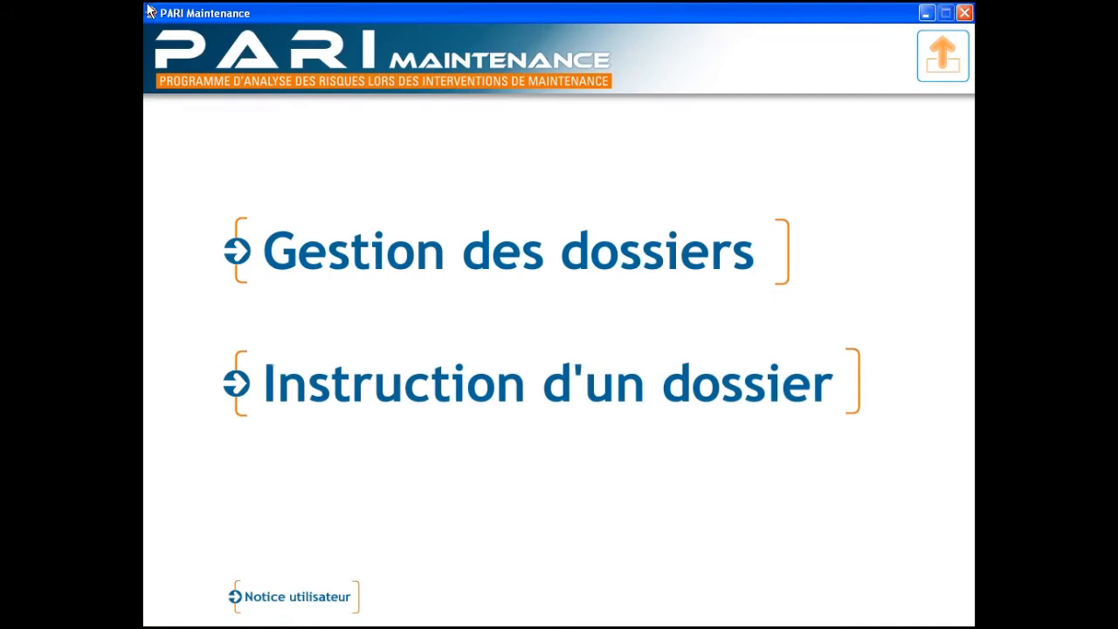
click(401, 261)
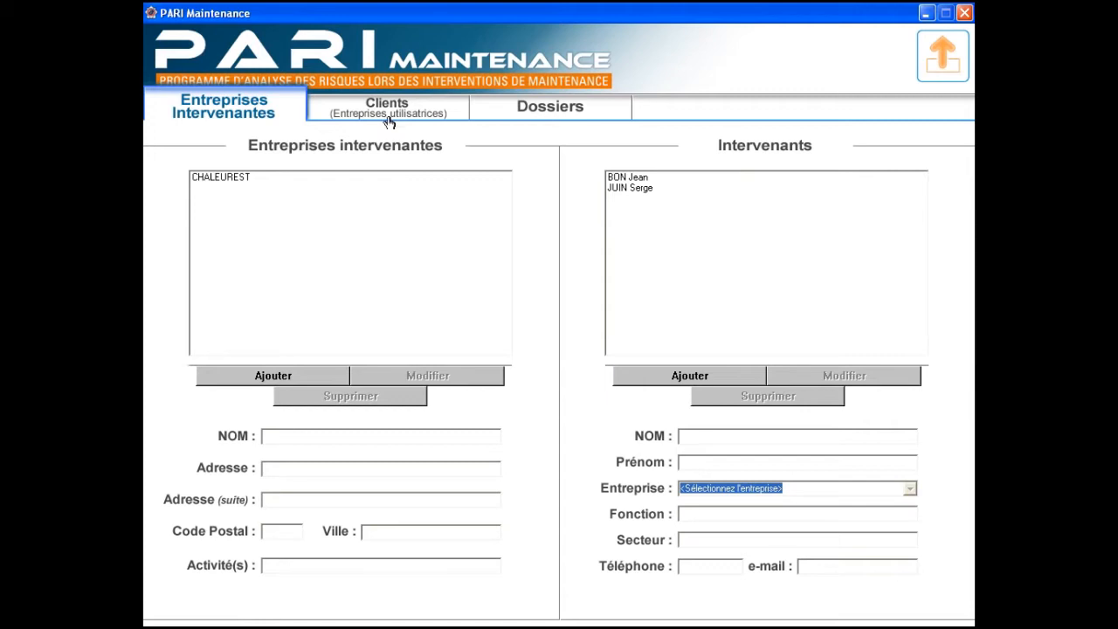
Step: Open a blank form for adding an entreprise intervenante and cancel the entry
click(288, 375)
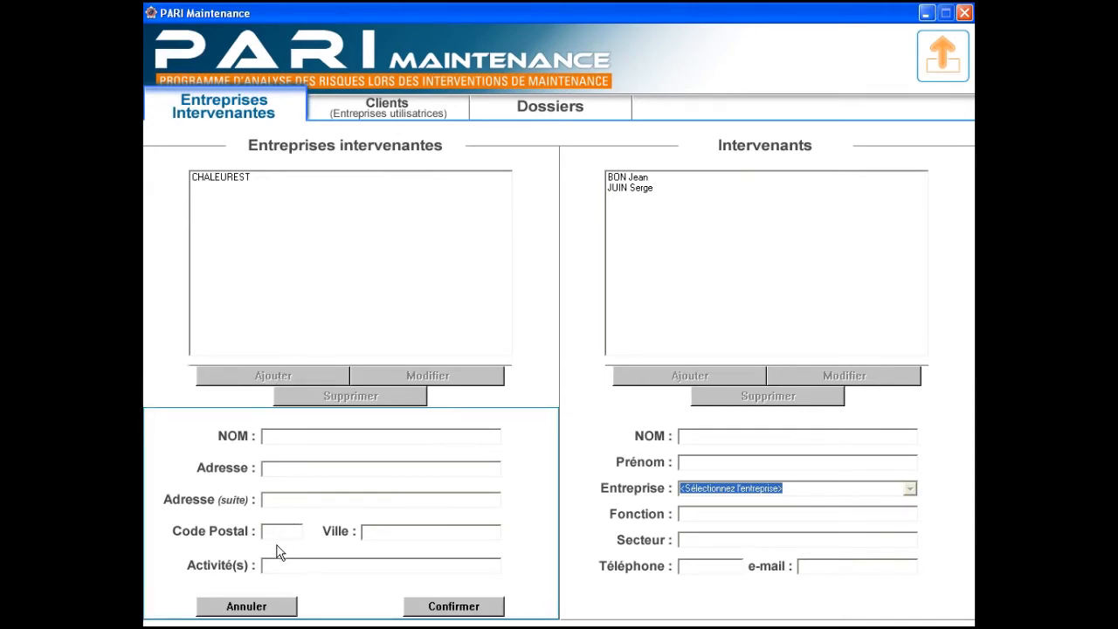
click(246, 606)
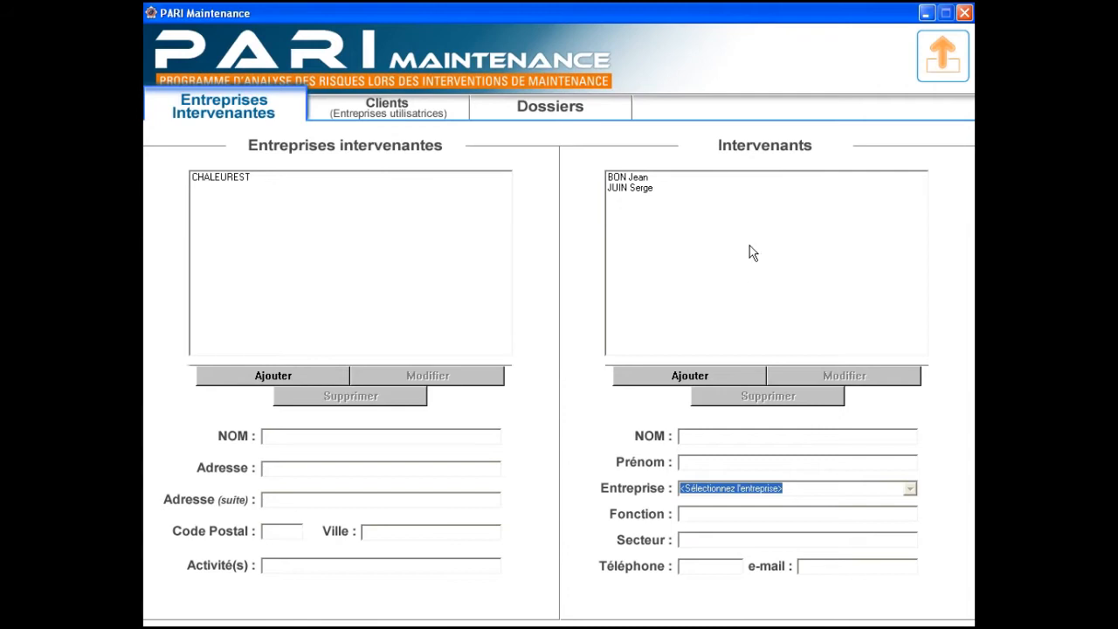
Step: Select the company CHALEUREST and its second intervenant, and save that intervenant's record through a modification without changing its details
click(636, 179)
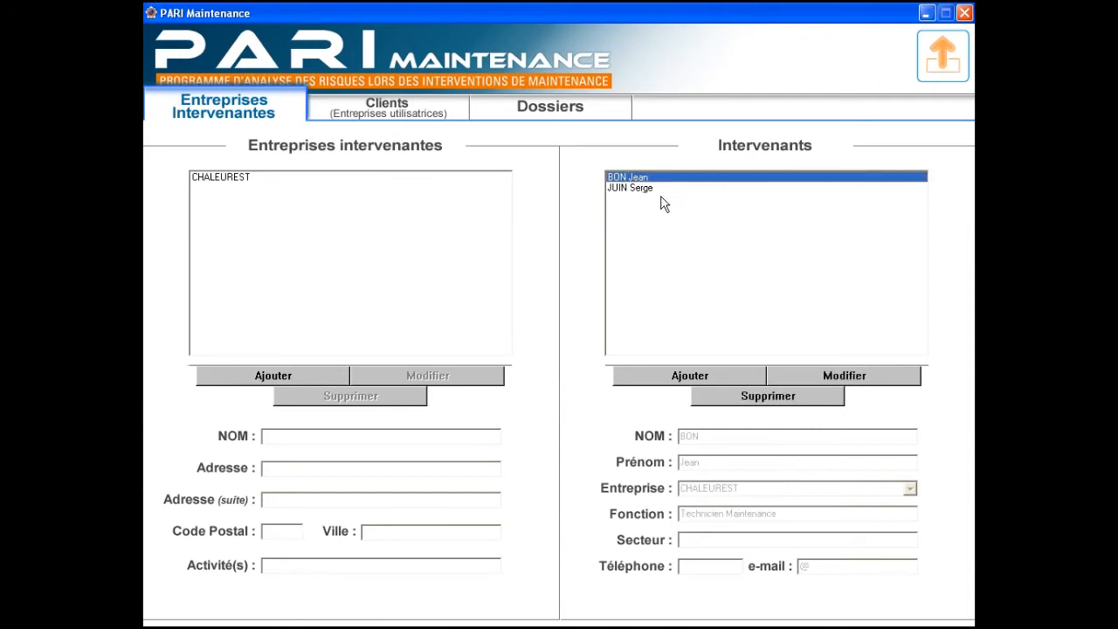
click(645, 189)
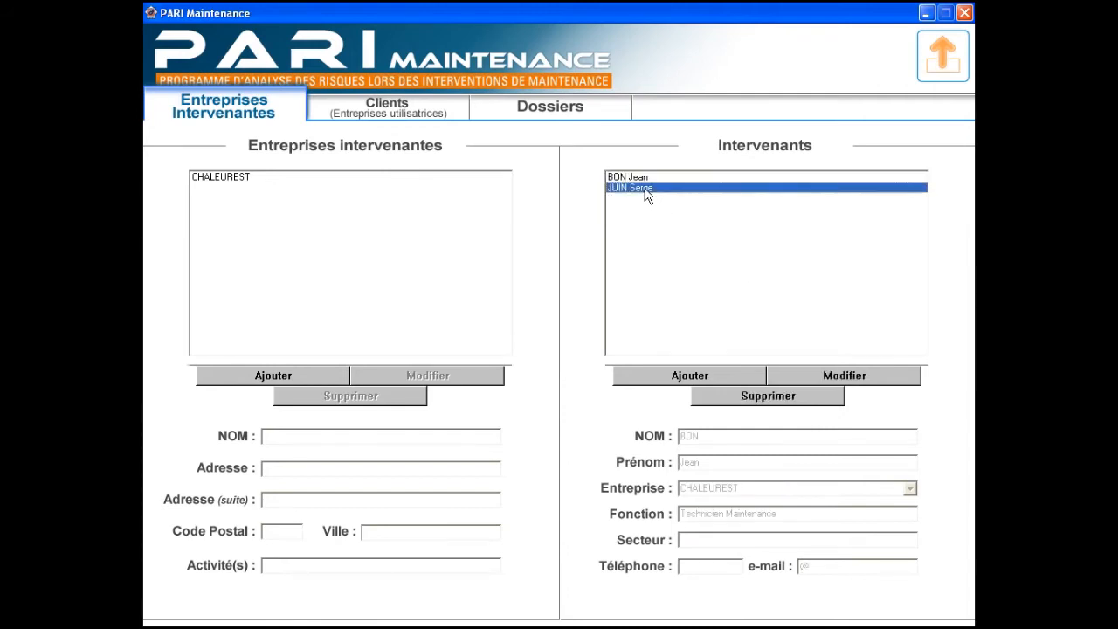
click(225, 179)
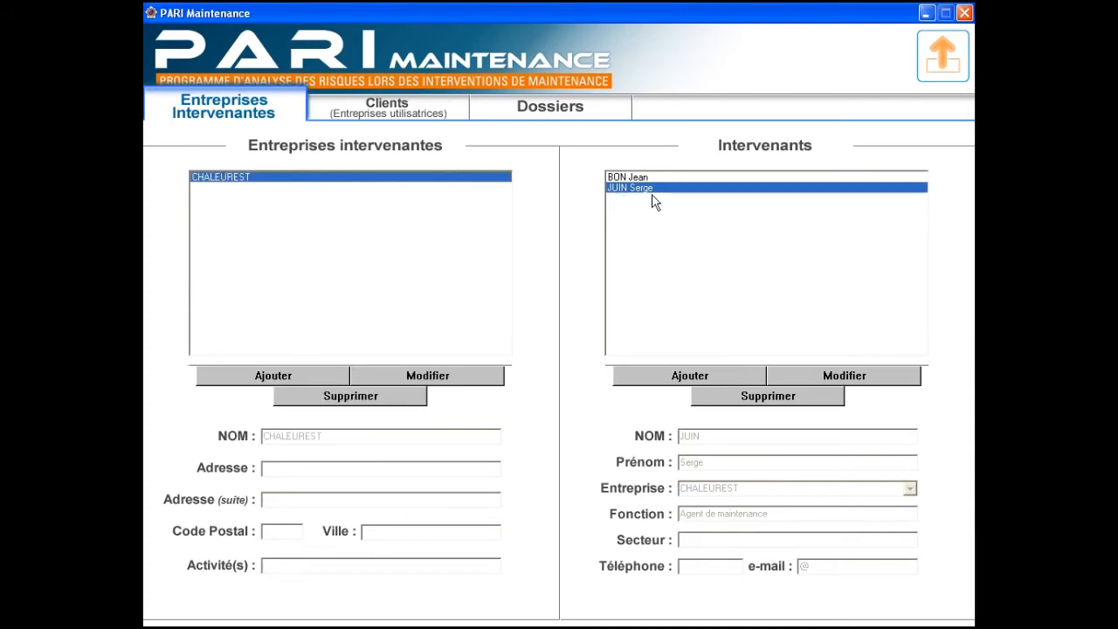
click(844, 377)
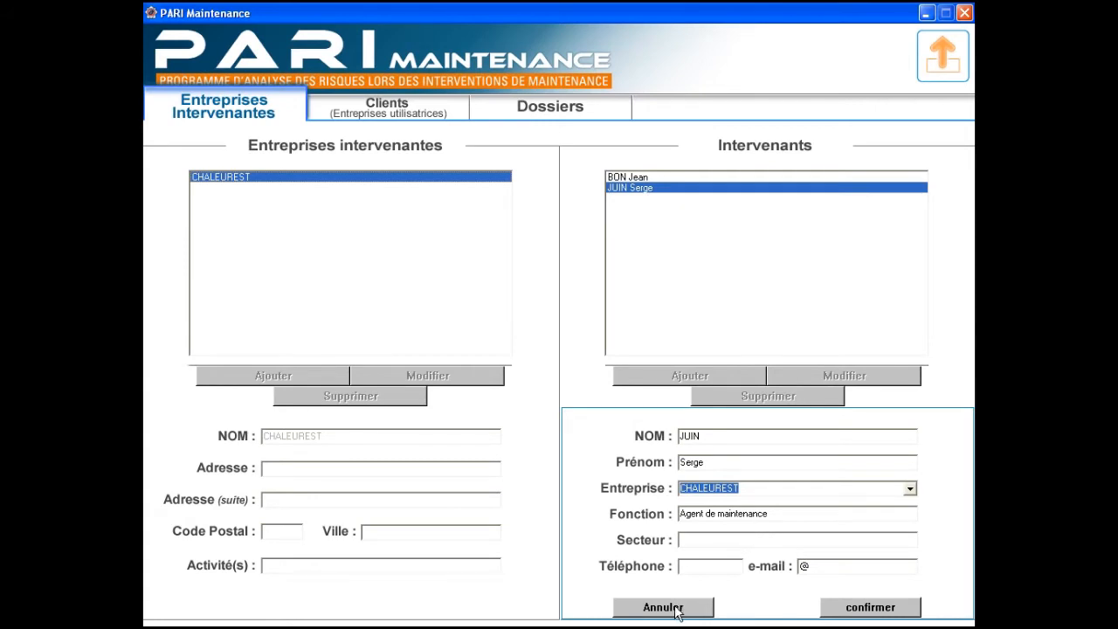
click(860, 611)
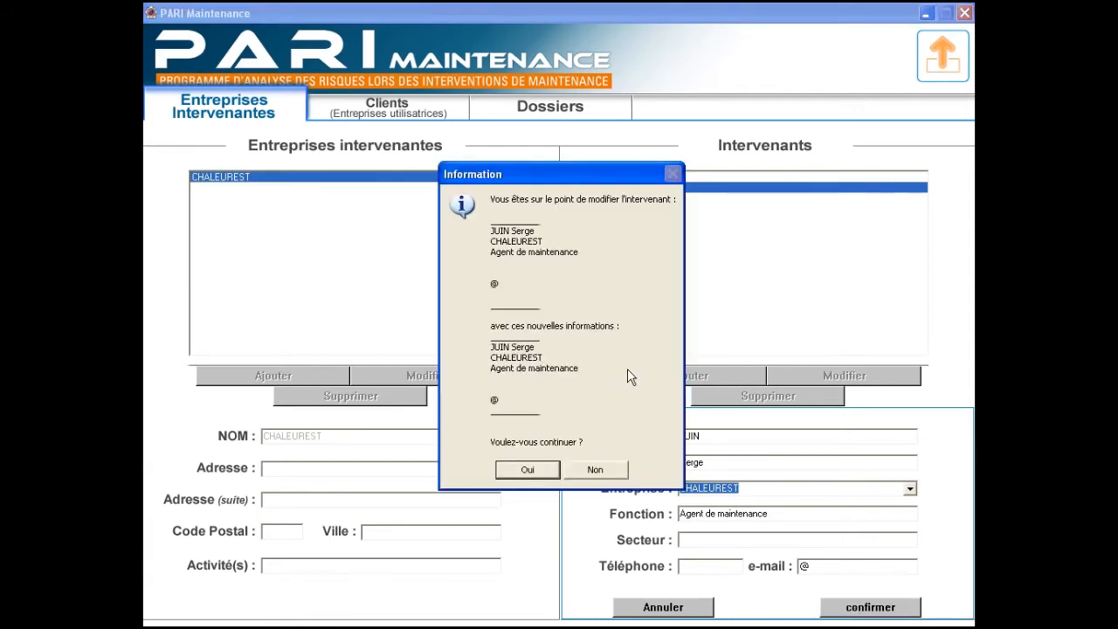
click(528, 471)
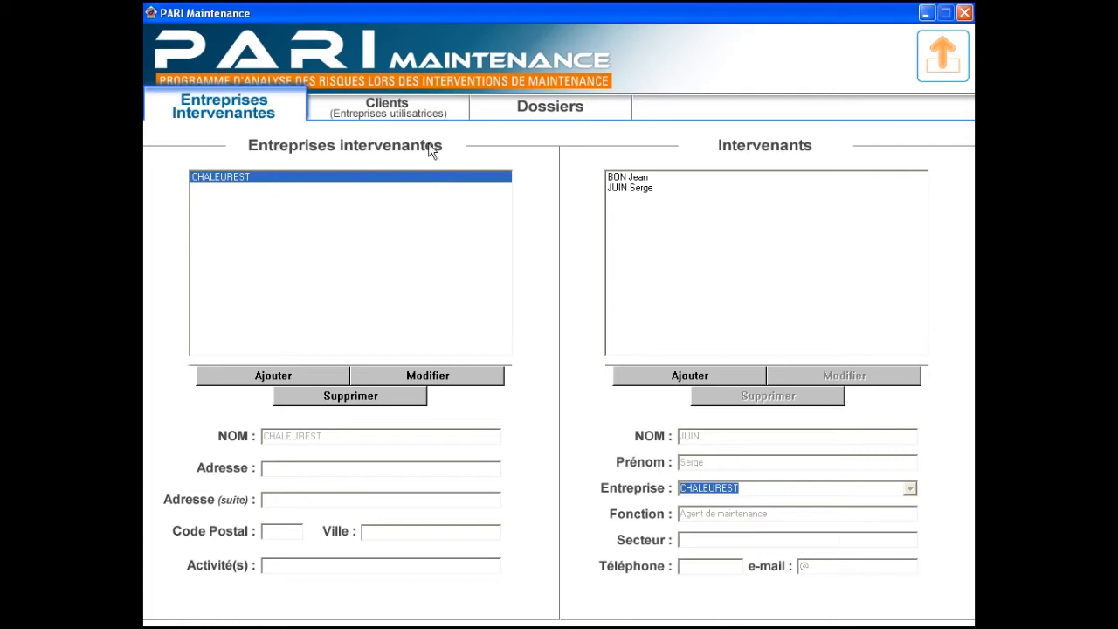
Step: View the client IUT LOUIS PASTEUR's company record in modification mode and cancel without saving
click(407, 114)
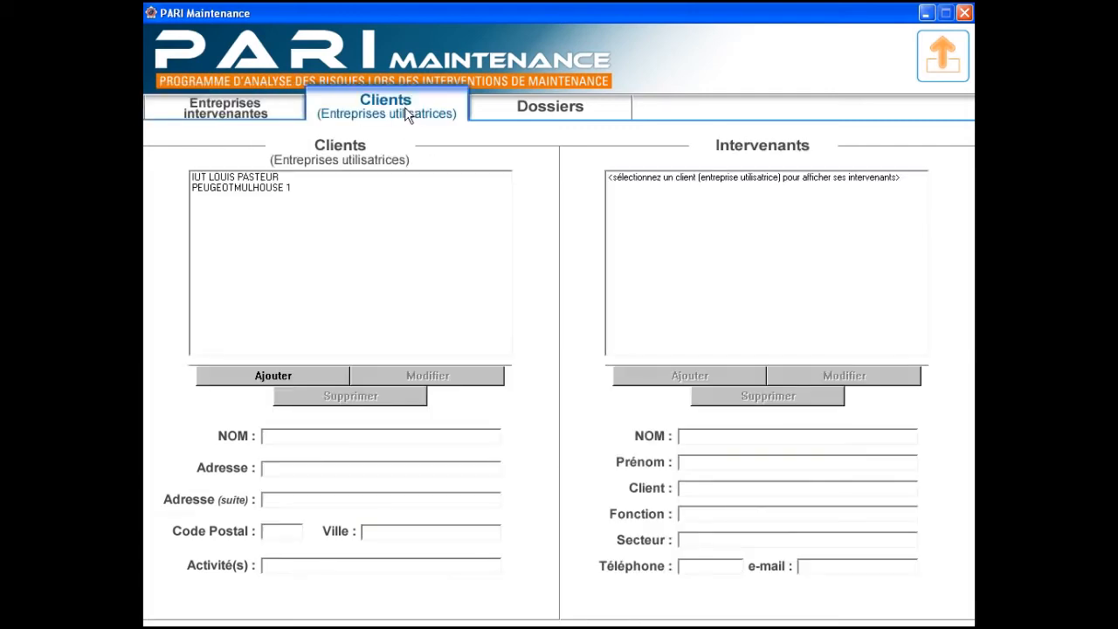
click(262, 178)
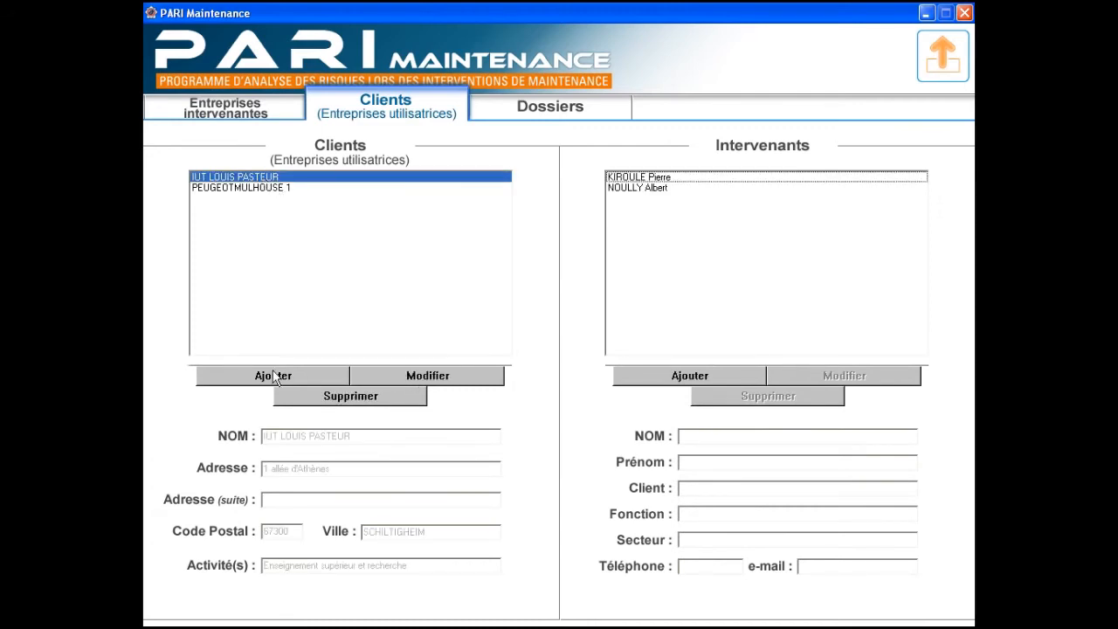
click(418, 379)
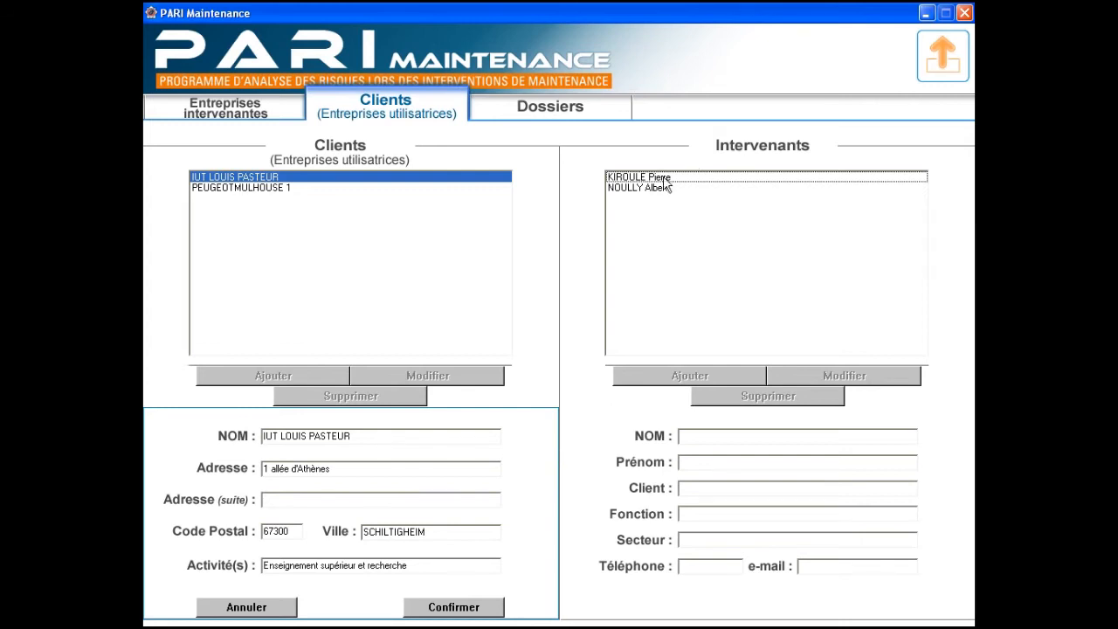
click(662, 179)
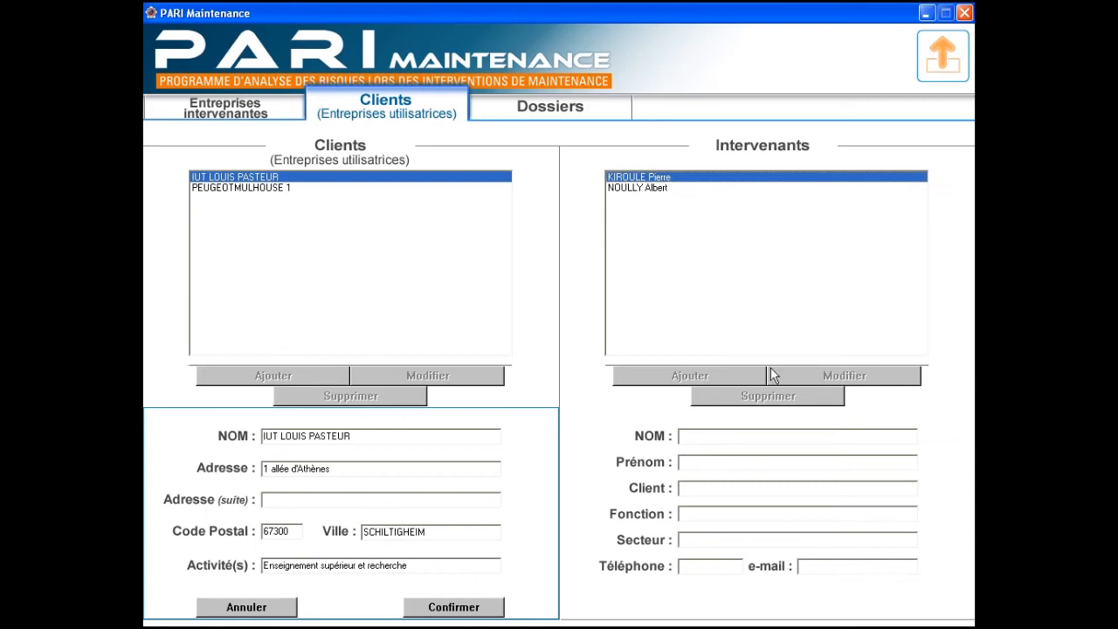
click(274, 189)
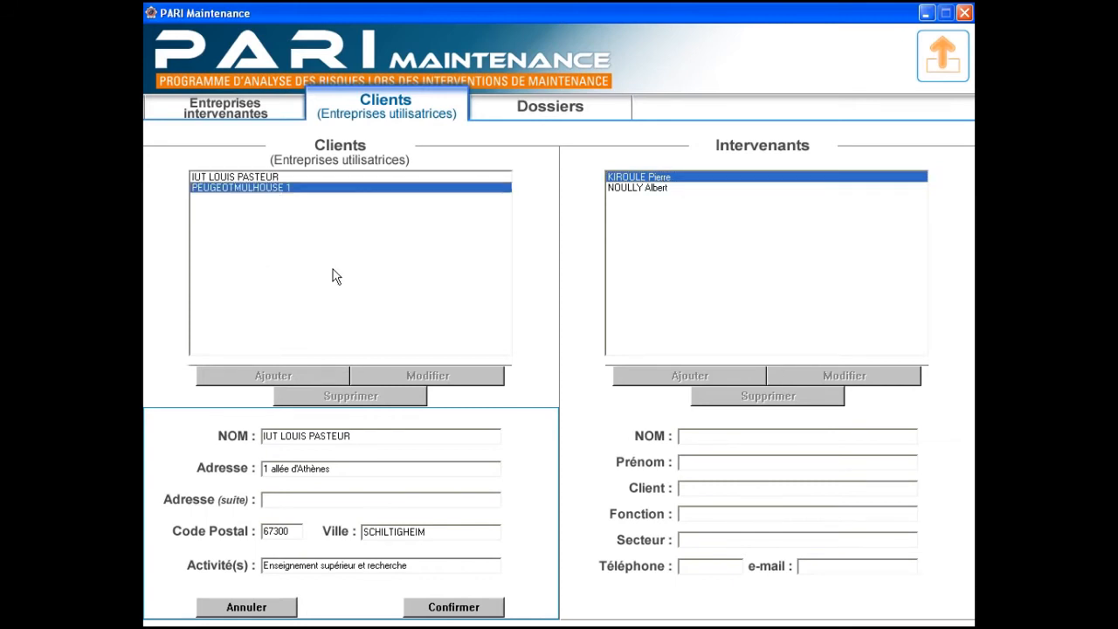
click(247, 607)
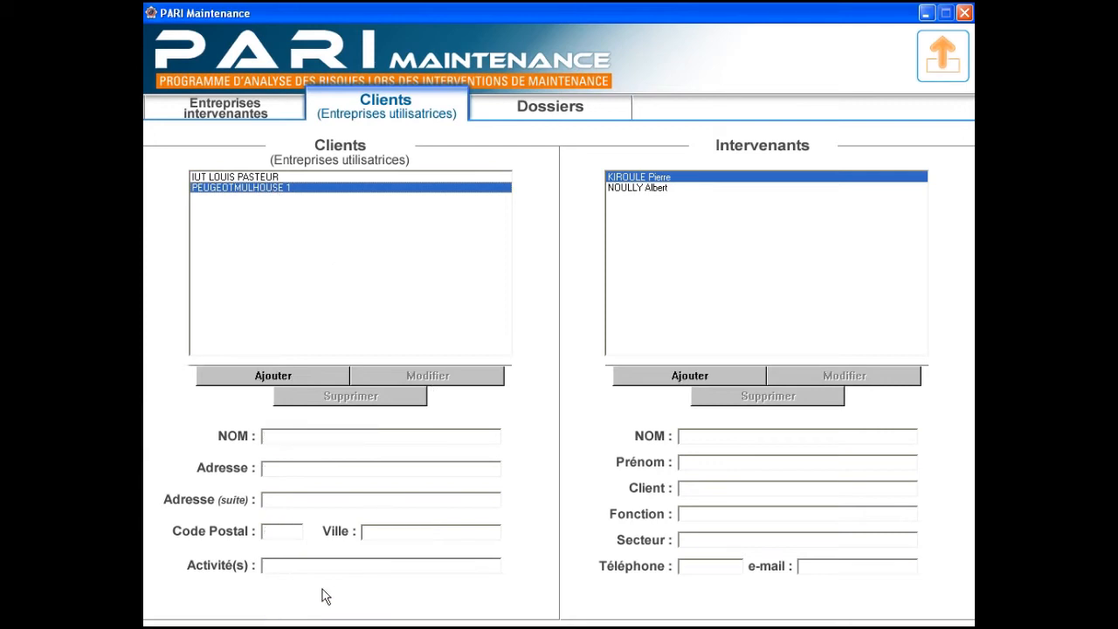
Step: View the second intervenant's record of client PEUGEOTMULHOUSE 1 in modification mode and cancel without saving
click(276, 177)
click(279, 189)
click(683, 188)
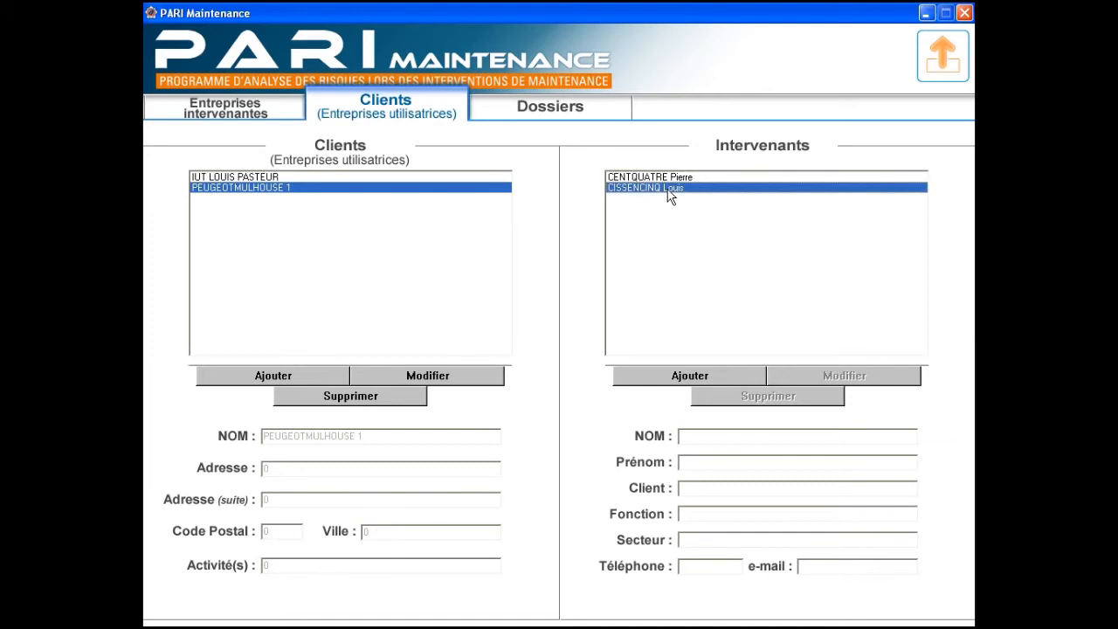
click(863, 377)
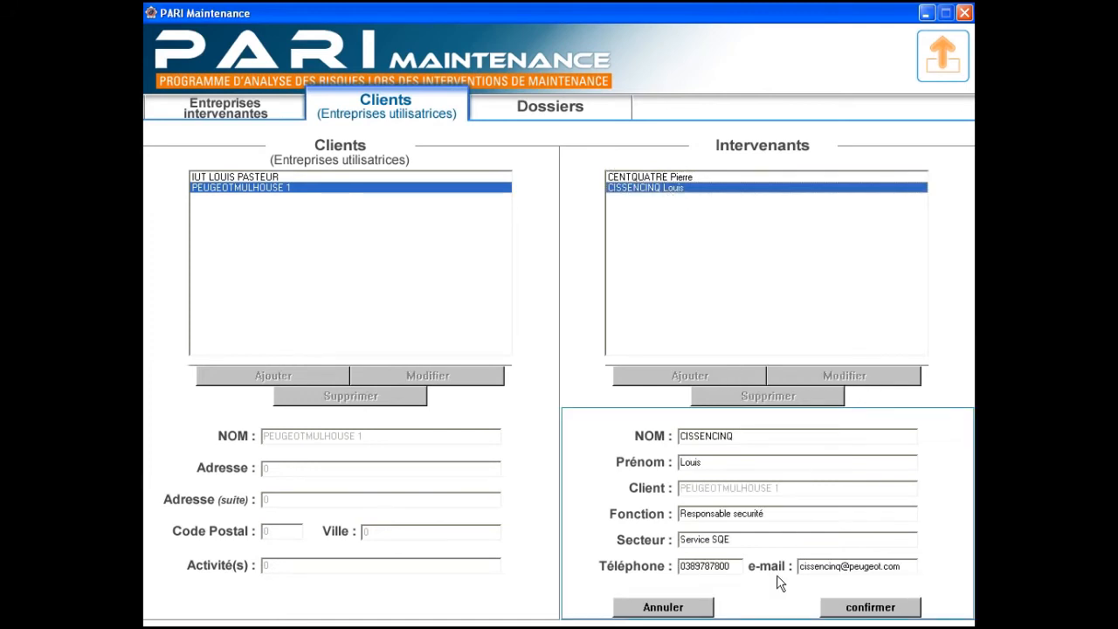
click(682, 611)
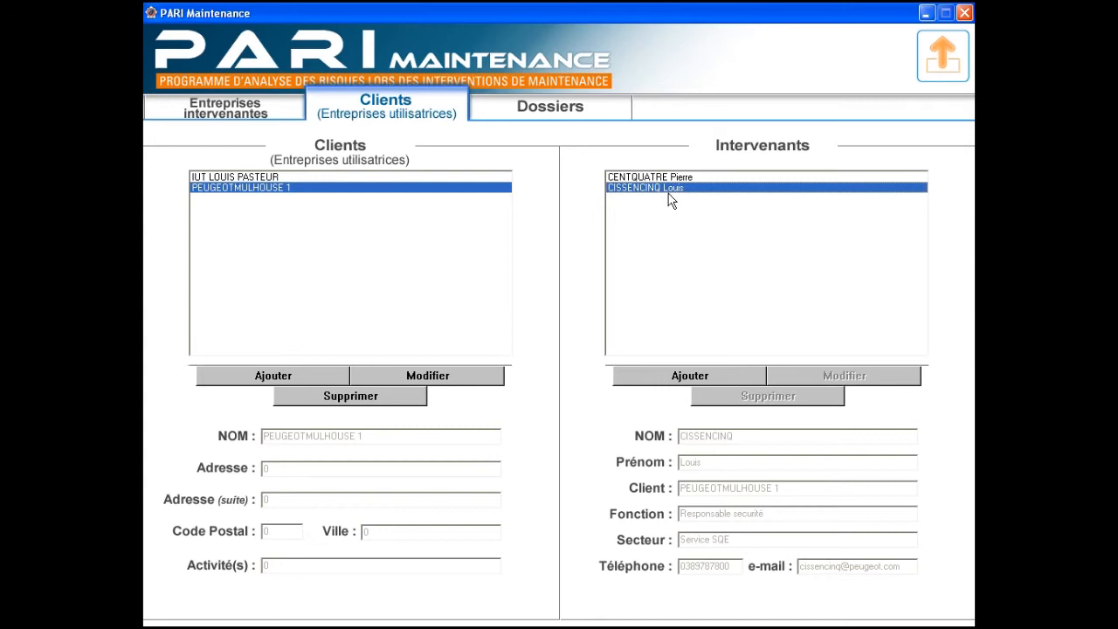
Step: Start a new dossier and examine the choices offered for the nature of the intervention
click(566, 112)
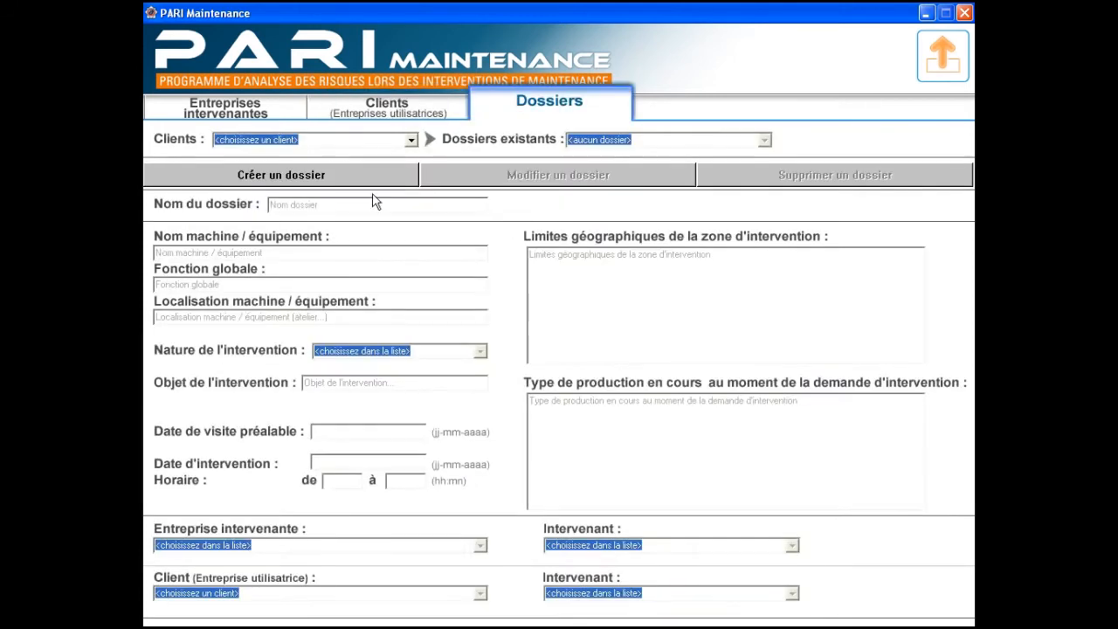
click(325, 175)
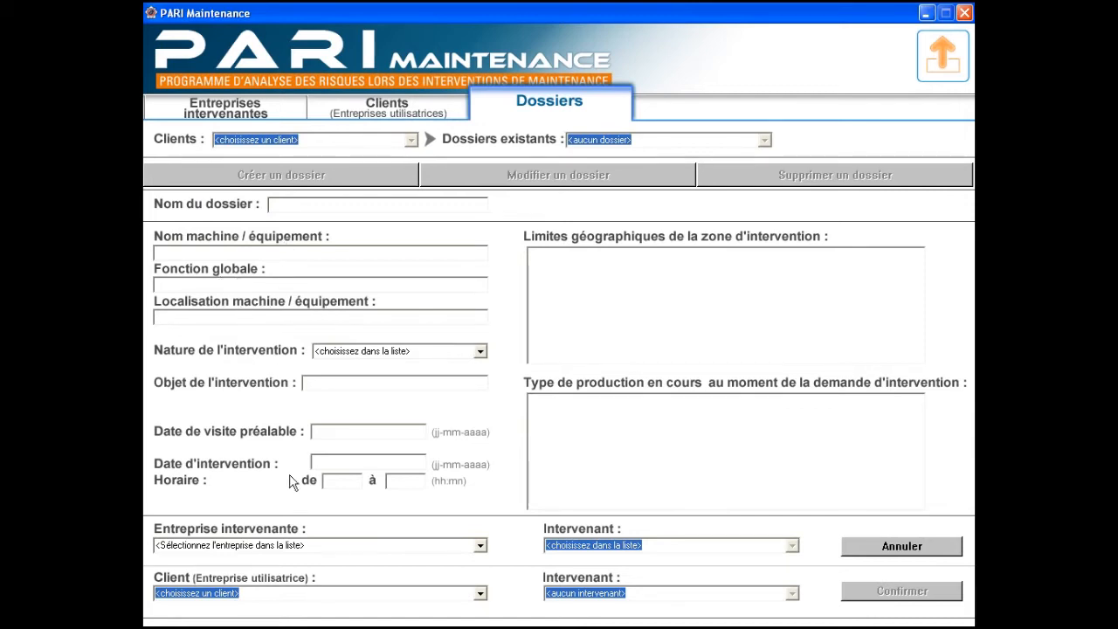
click(479, 351)
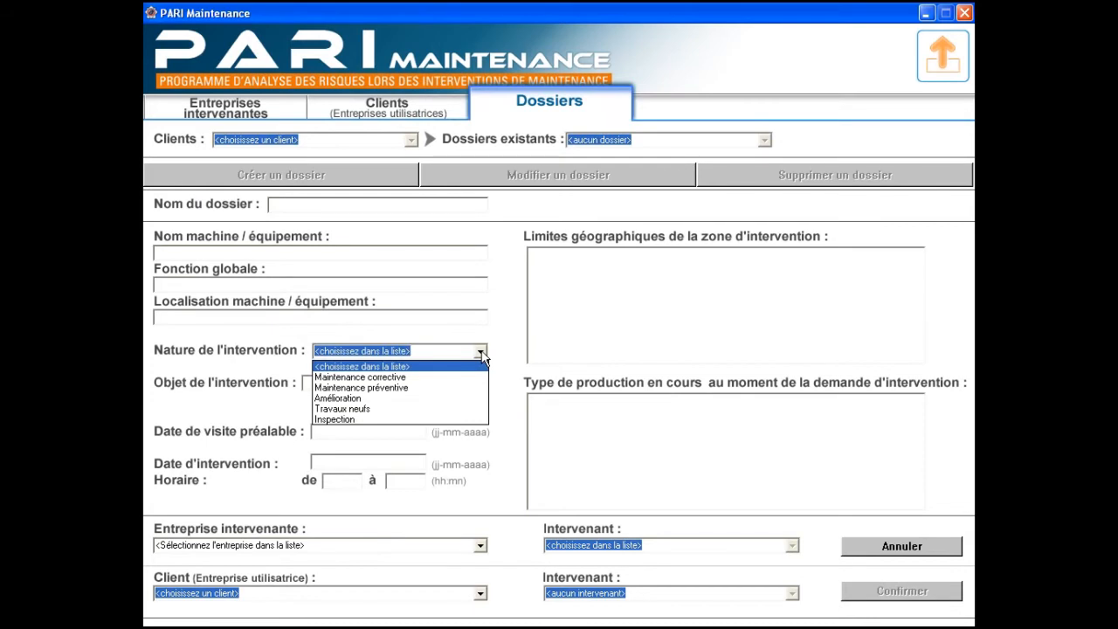
click(483, 311)
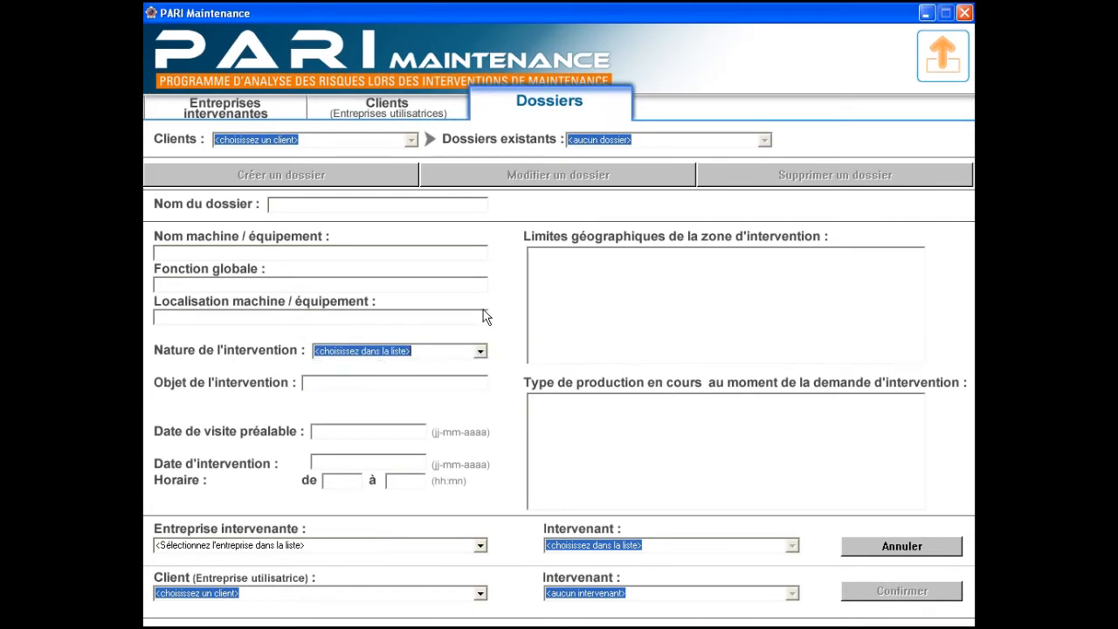
Step: Try CHALEUREST as entreprise intervenante and PEUGEOTMULHOUSE 1 as client in the new dossier, check their intervenant choices, and cancel the creation
click(481, 547)
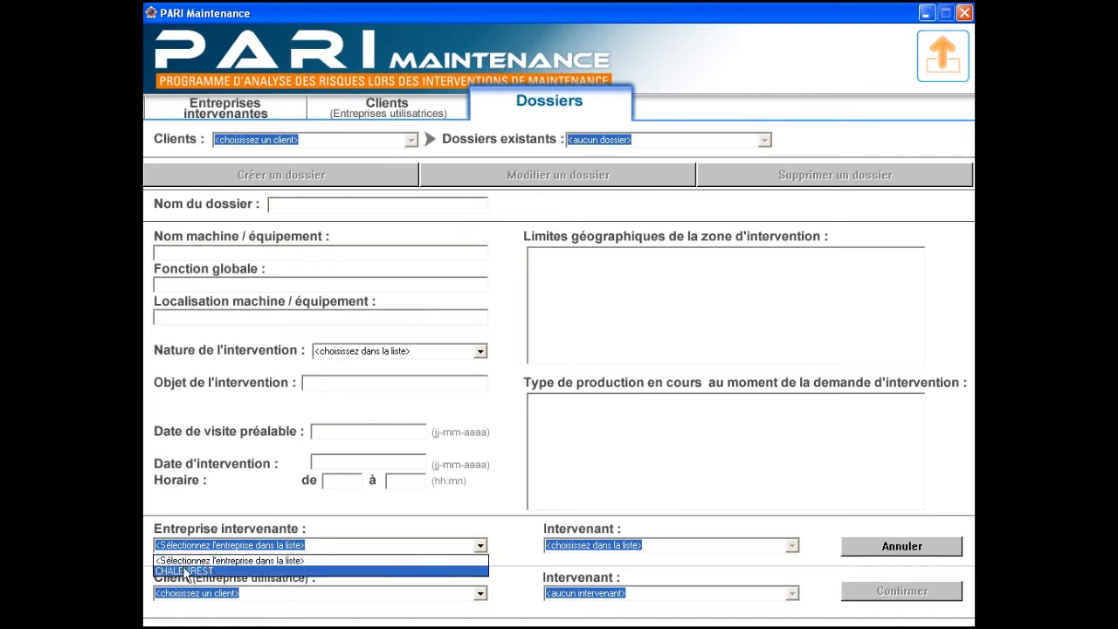
click(185, 572)
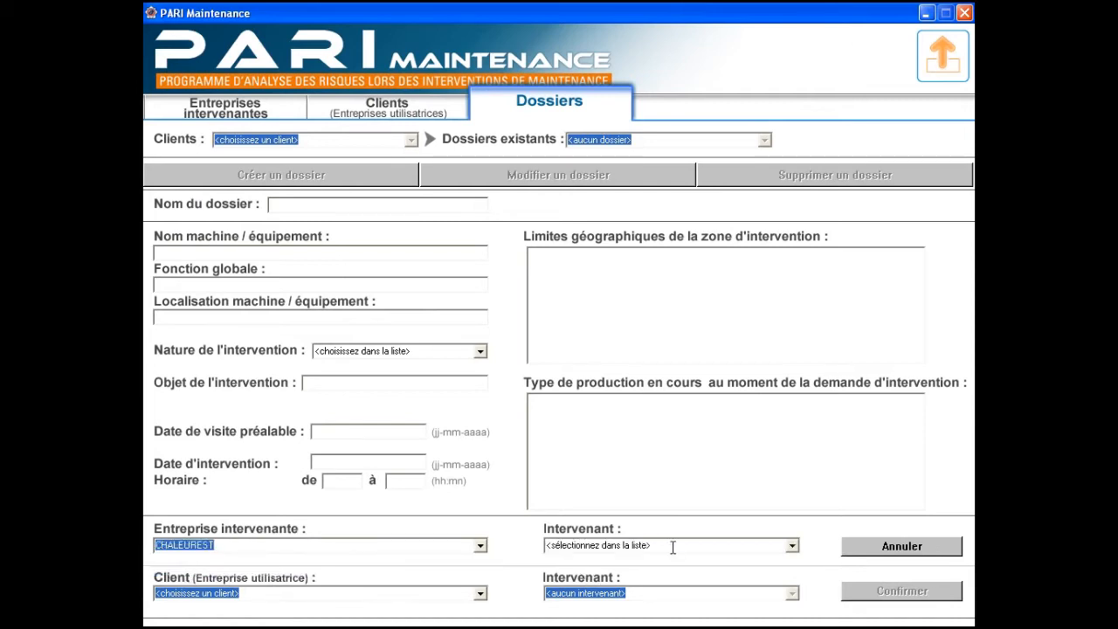
click(793, 547)
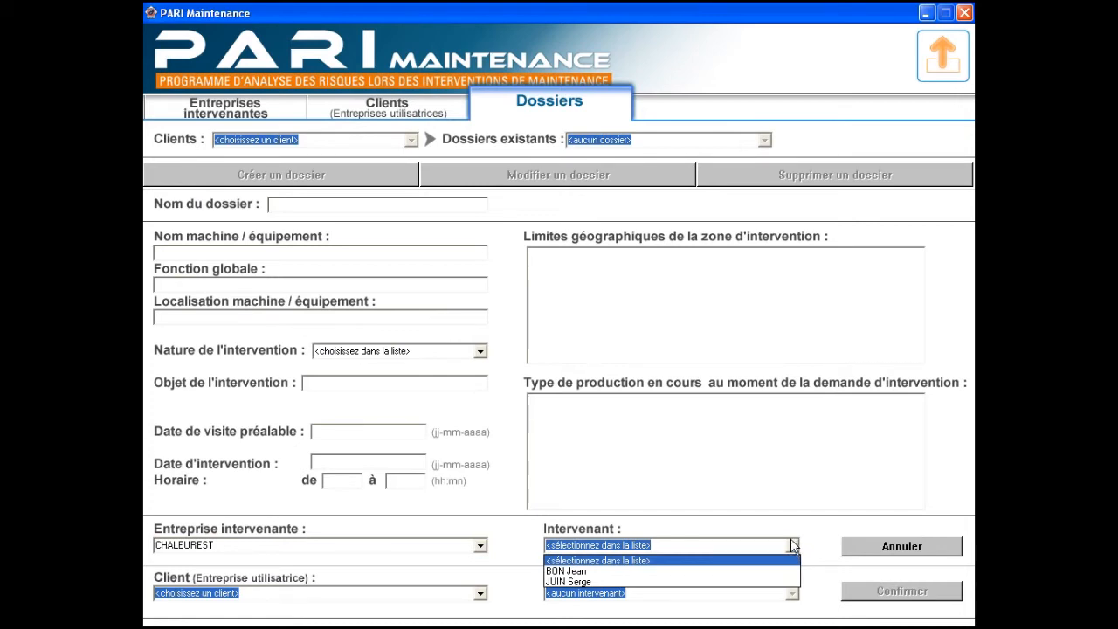
click(480, 593)
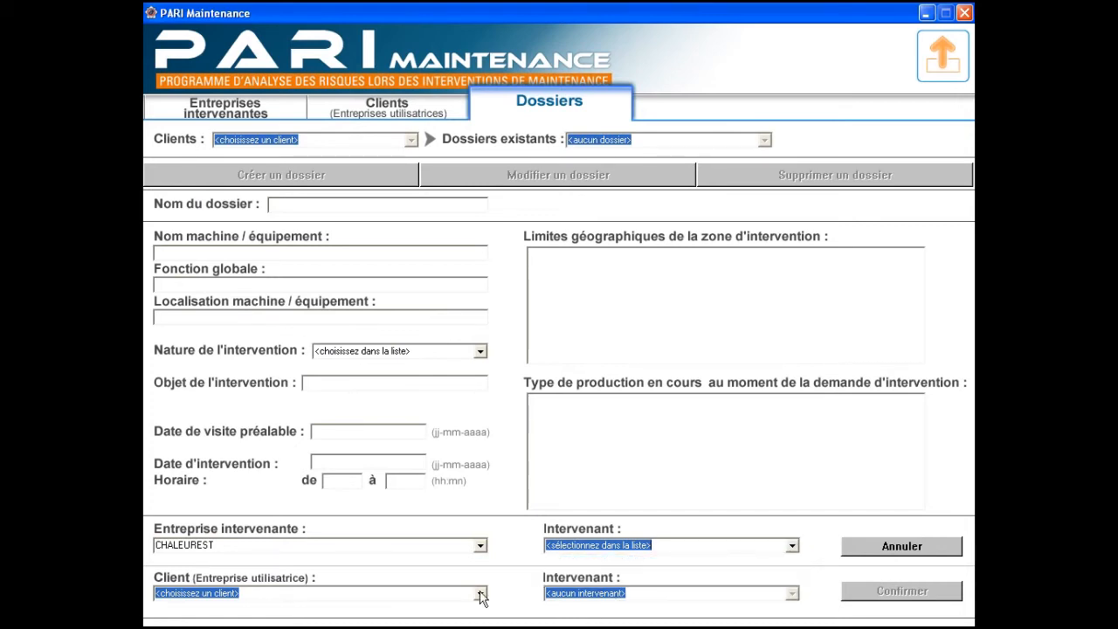
click(480, 593)
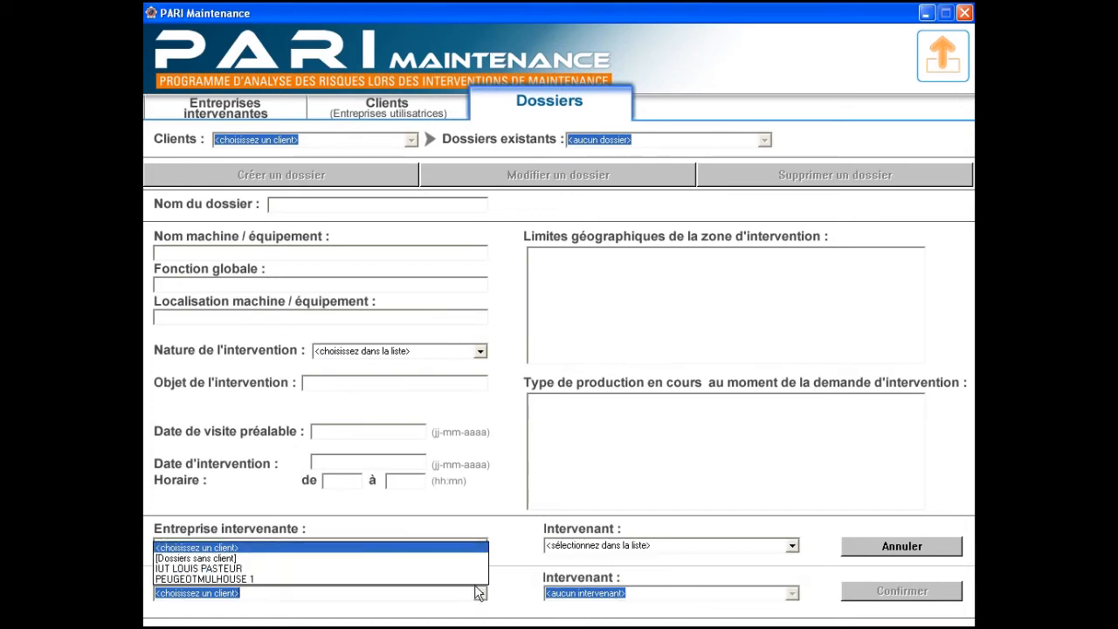
click(369, 579)
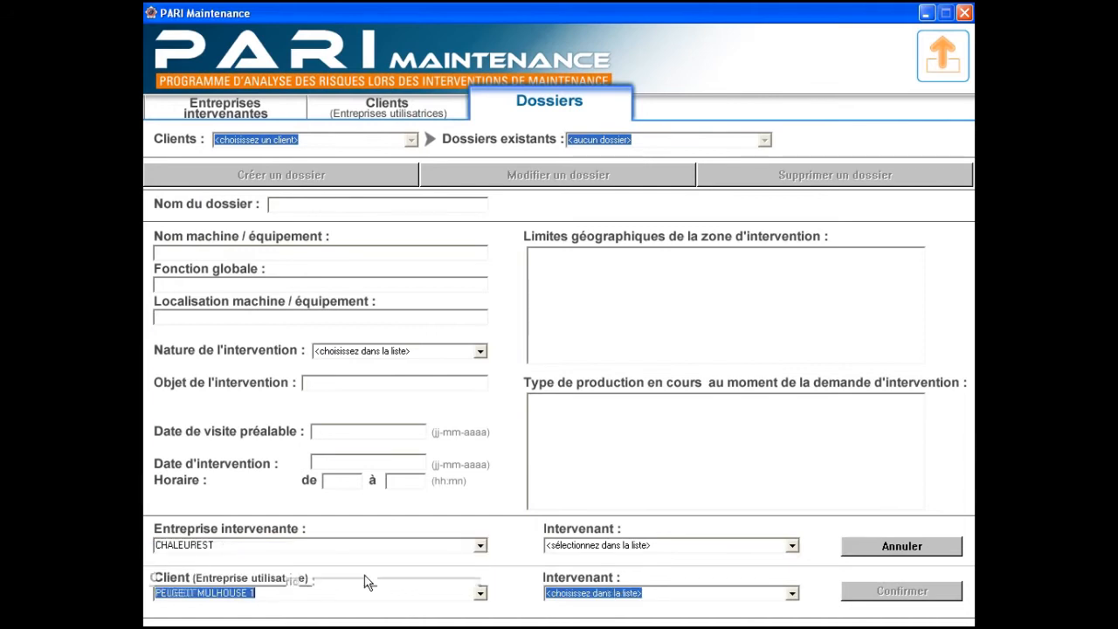
click(792, 594)
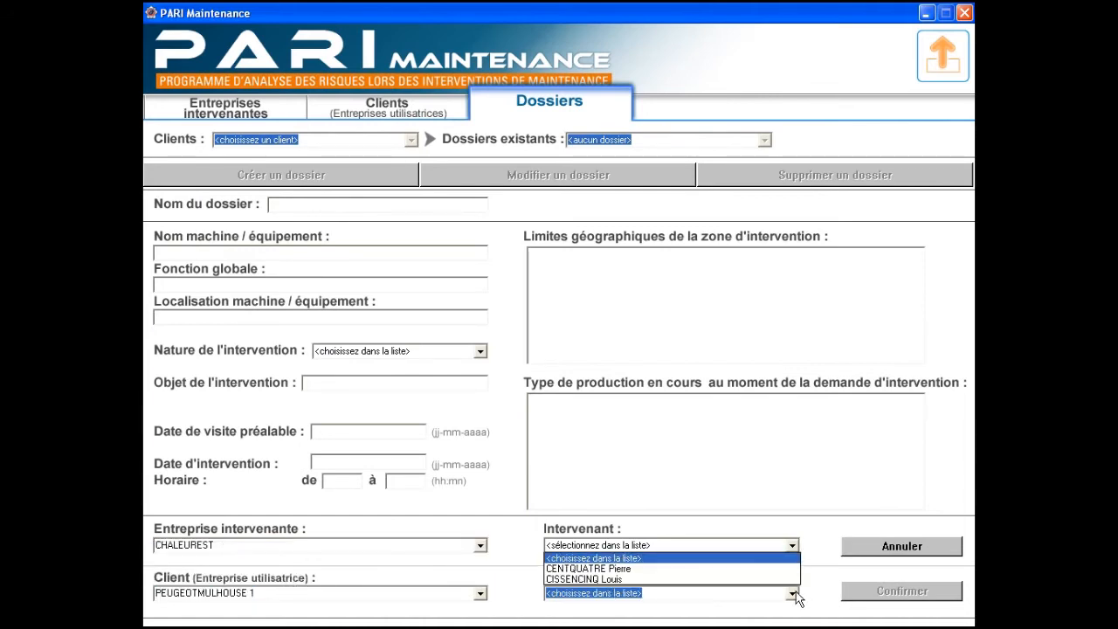
click(861, 592)
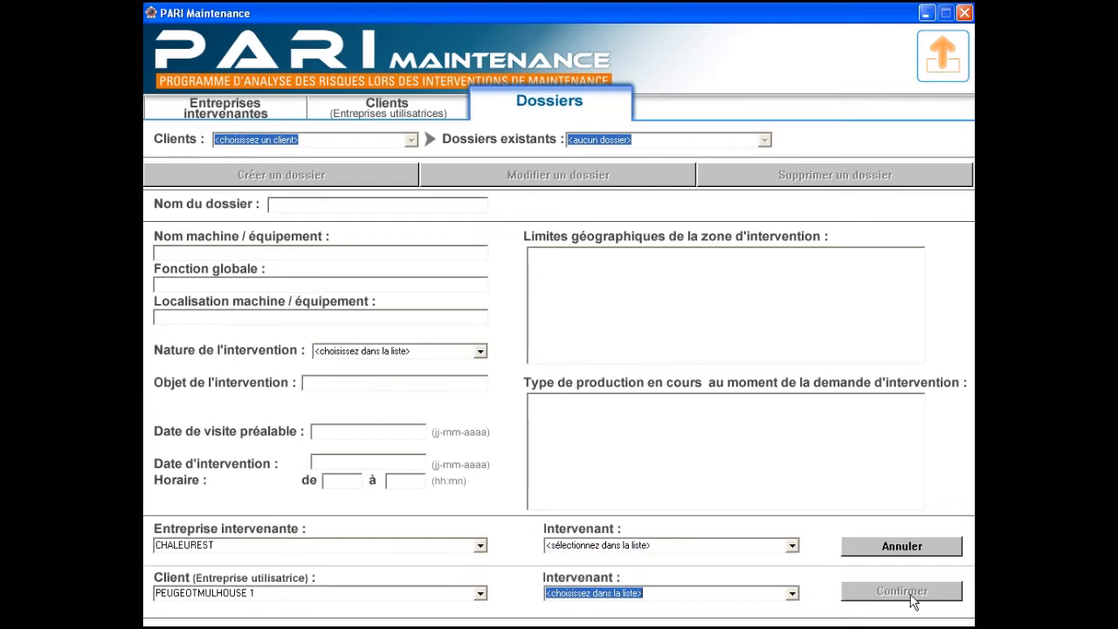
click(909, 548)
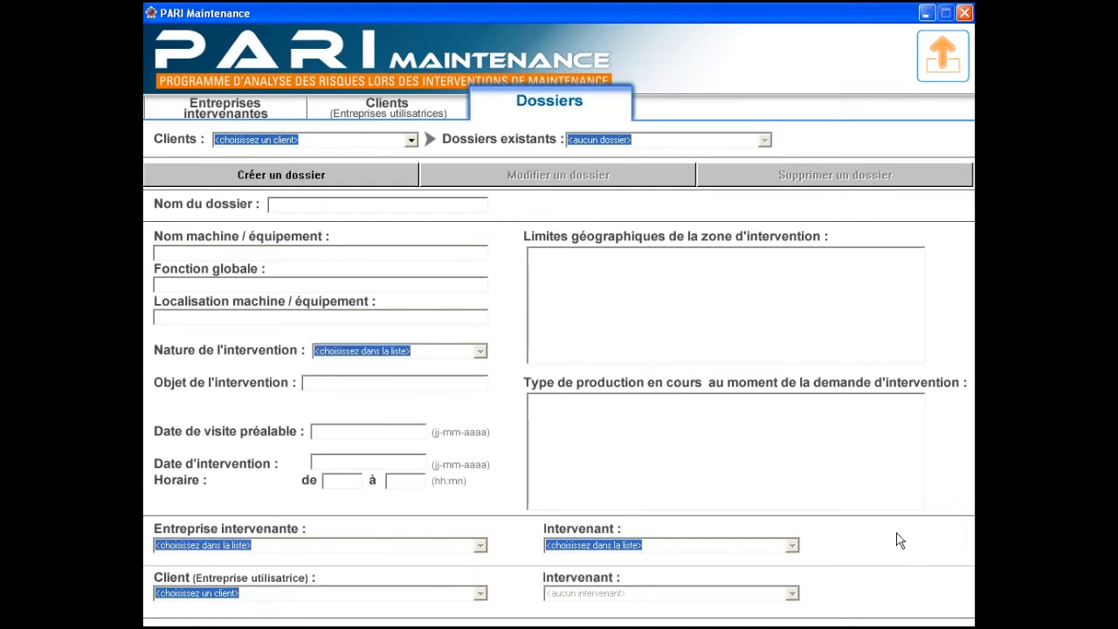
Step: Display the existing dossier Atelier de Pliage of client PEUGEOTMULHOUSE 1
click(410, 140)
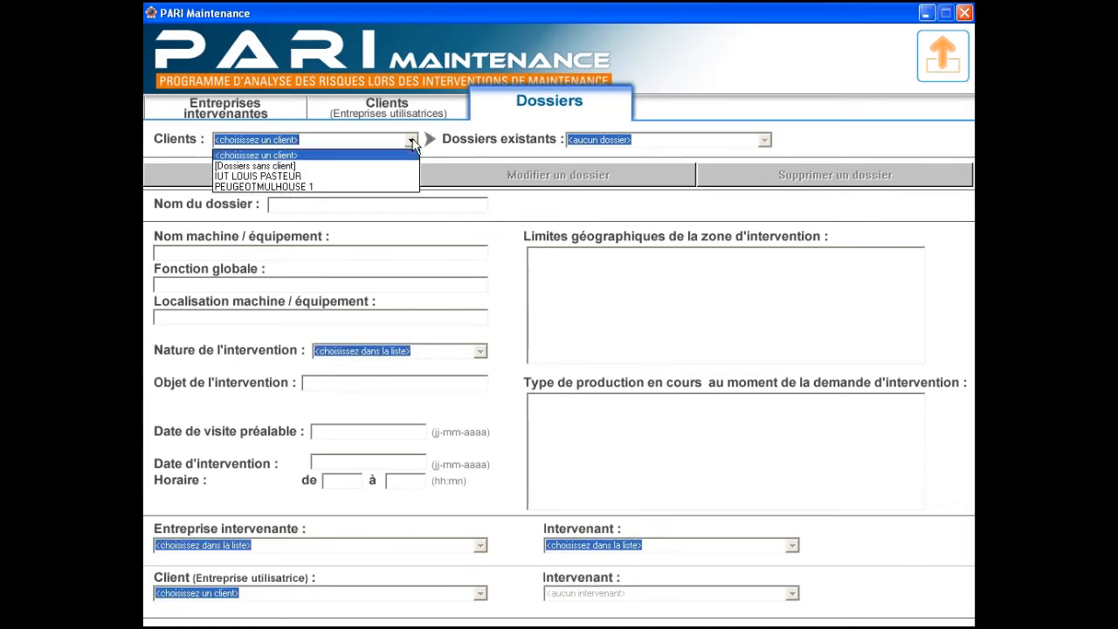
click(281, 184)
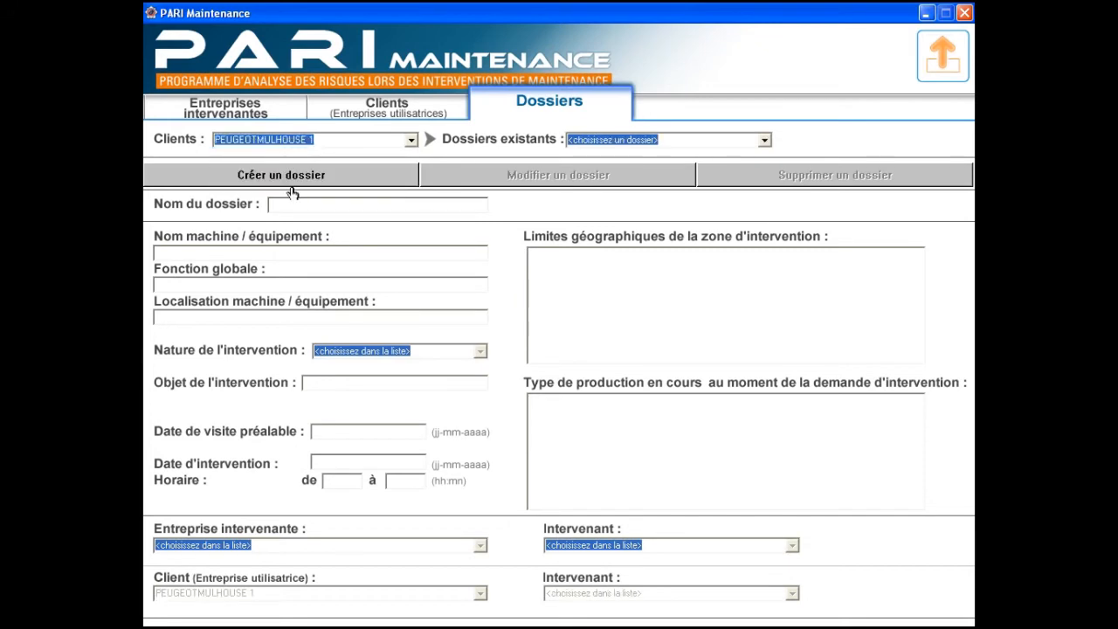
click(765, 141)
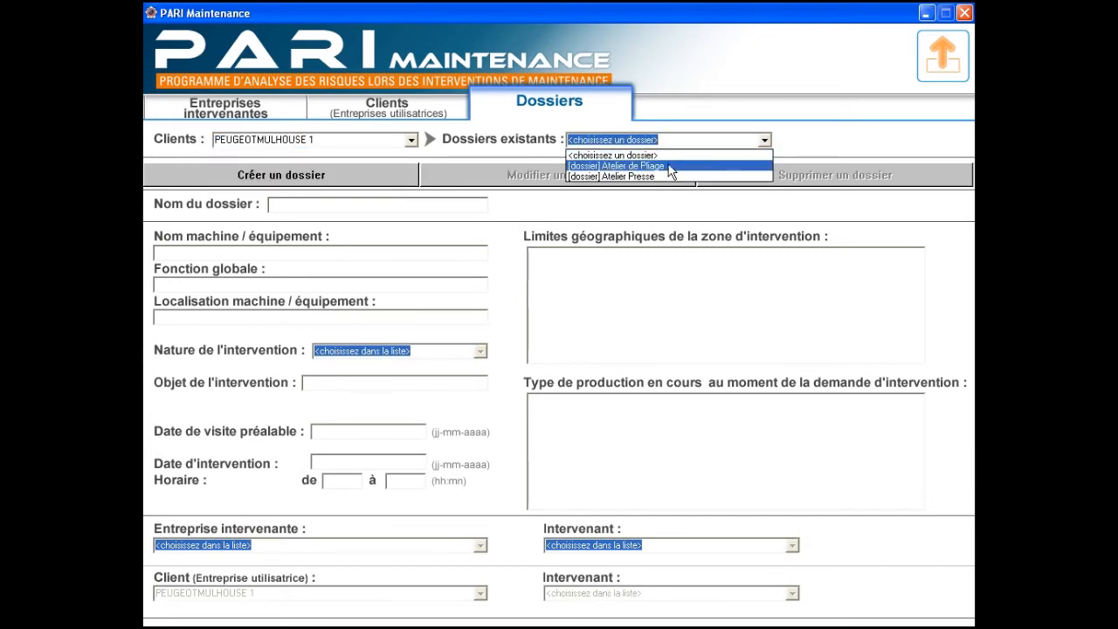
click(666, 166)
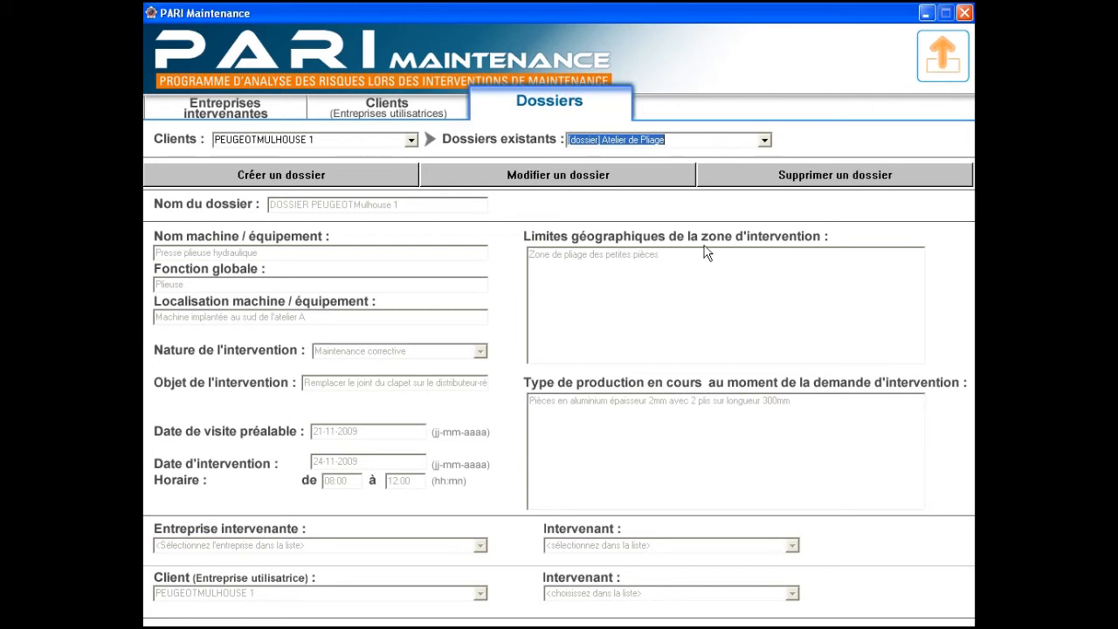
Step: Modify PEUGEOTMULHOUSE 1's Atelier Presse dossier by setting the intervention hours from 8:00 to 12:00, and save the change
click(766, 141)
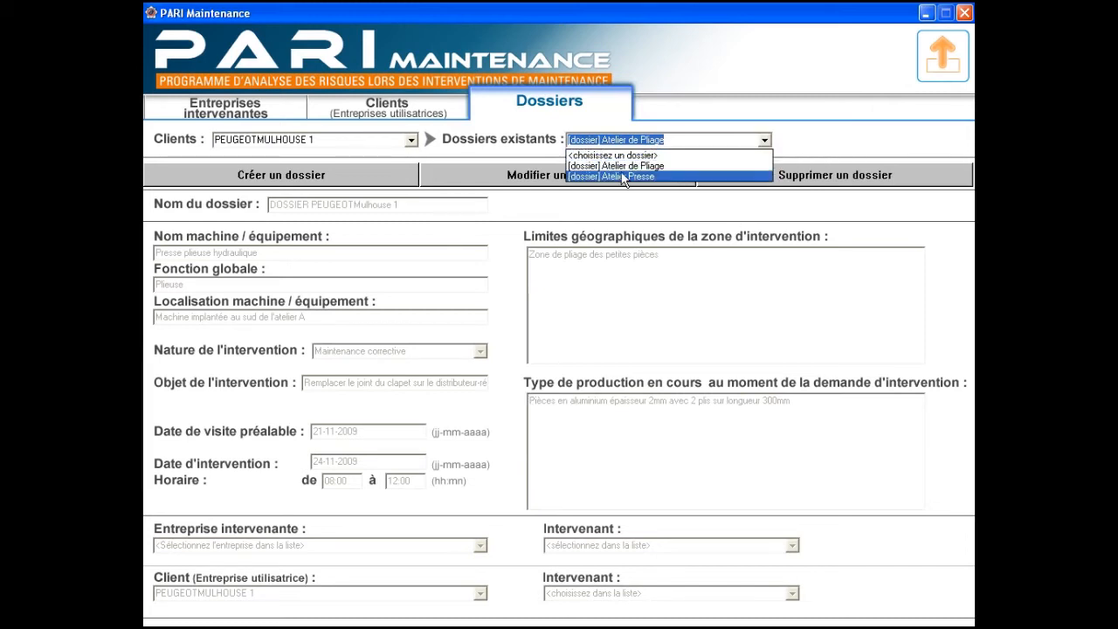
click(626, 177)
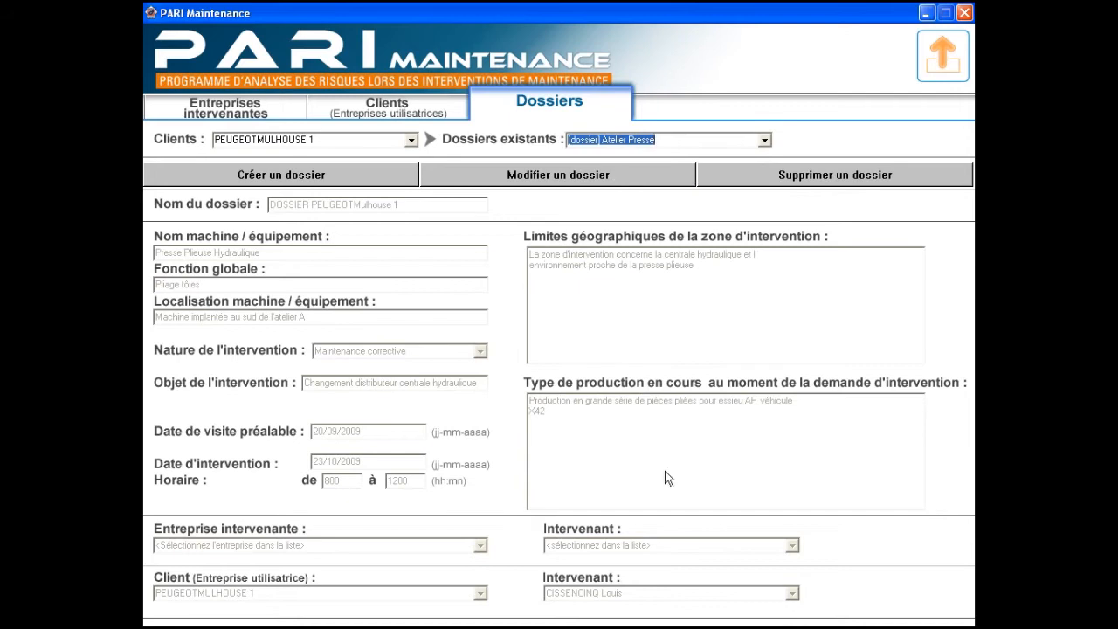
click(483, 185)
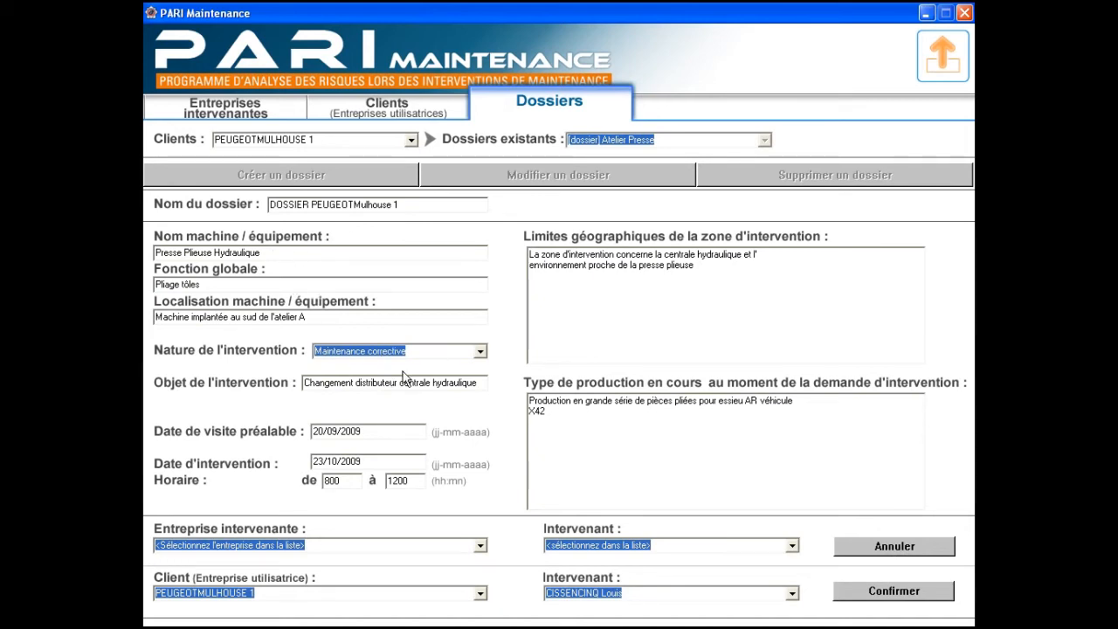
click(331, 479)
text(:)
click(396, 480)
text(:)
click(894, 594)
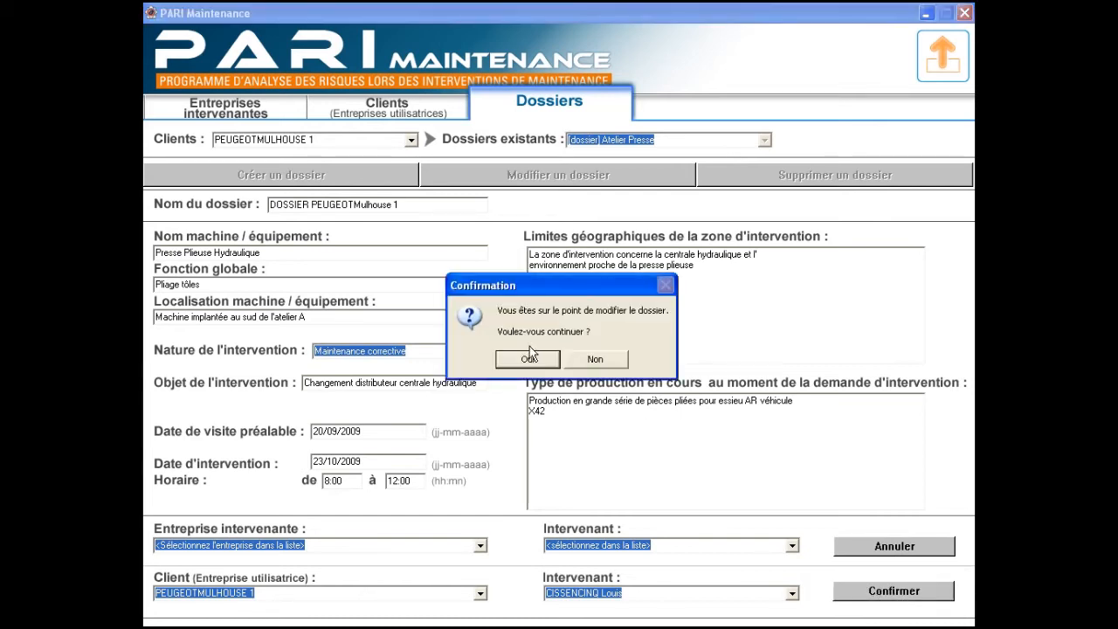
click(530, 361)
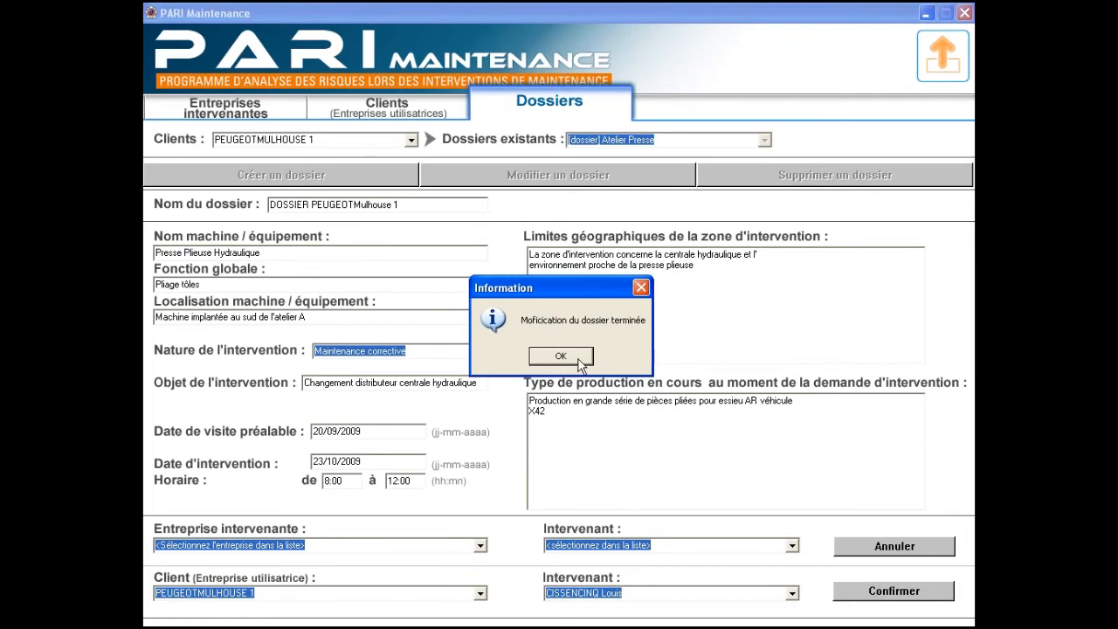
click(579, 362)
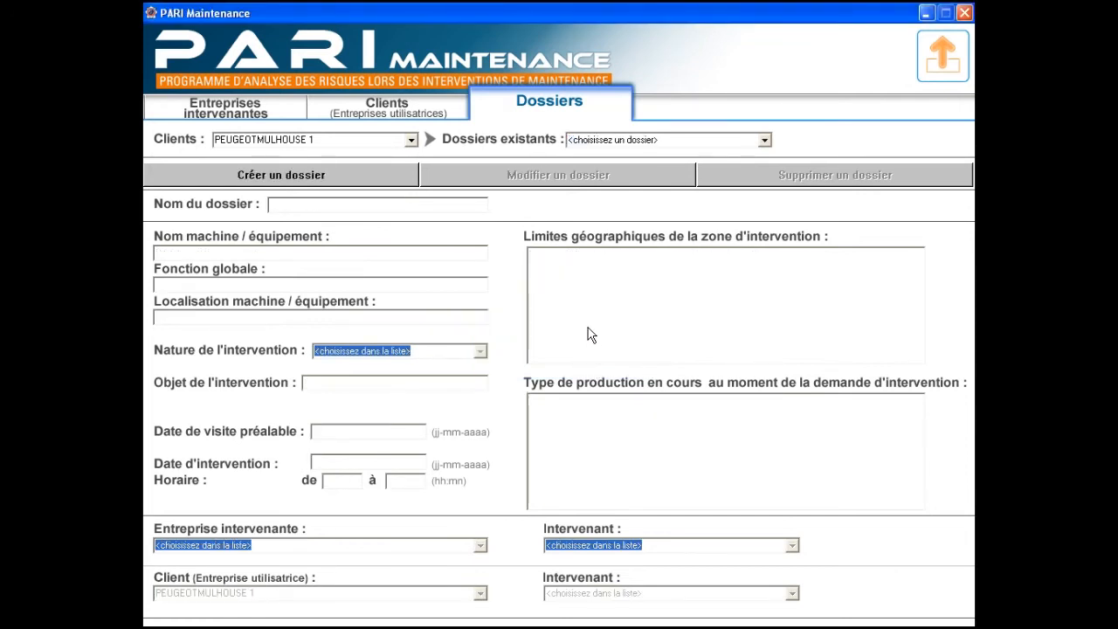
Step: Go to Instruction d'un dossier, consult the first page of the annex document Grille d'identification des dangers, and close it
click(937, 71)
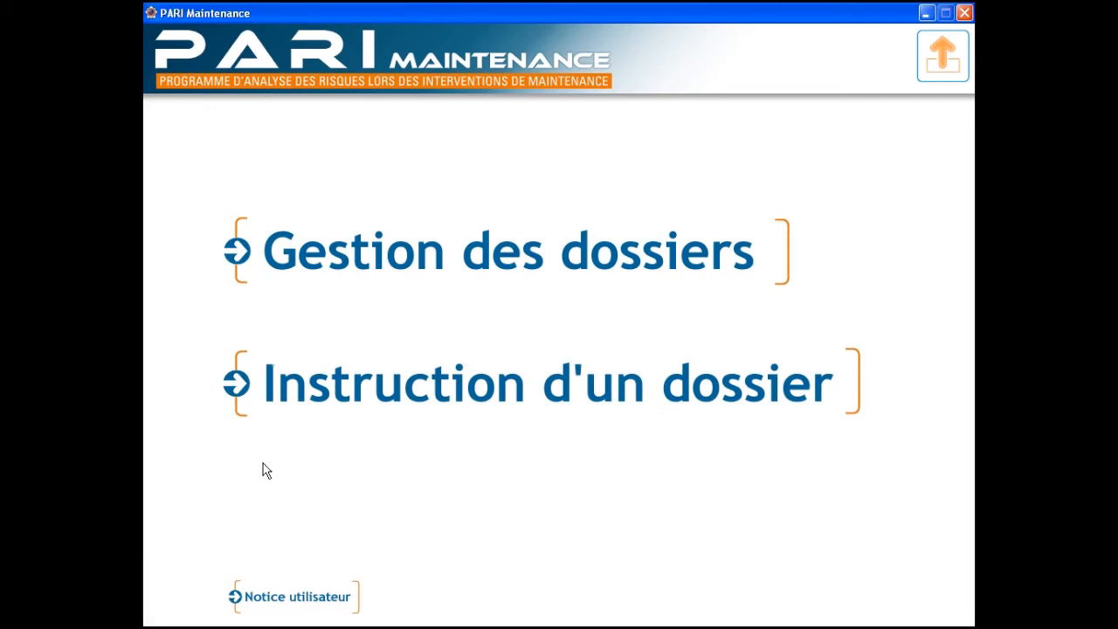
click(300, 384)
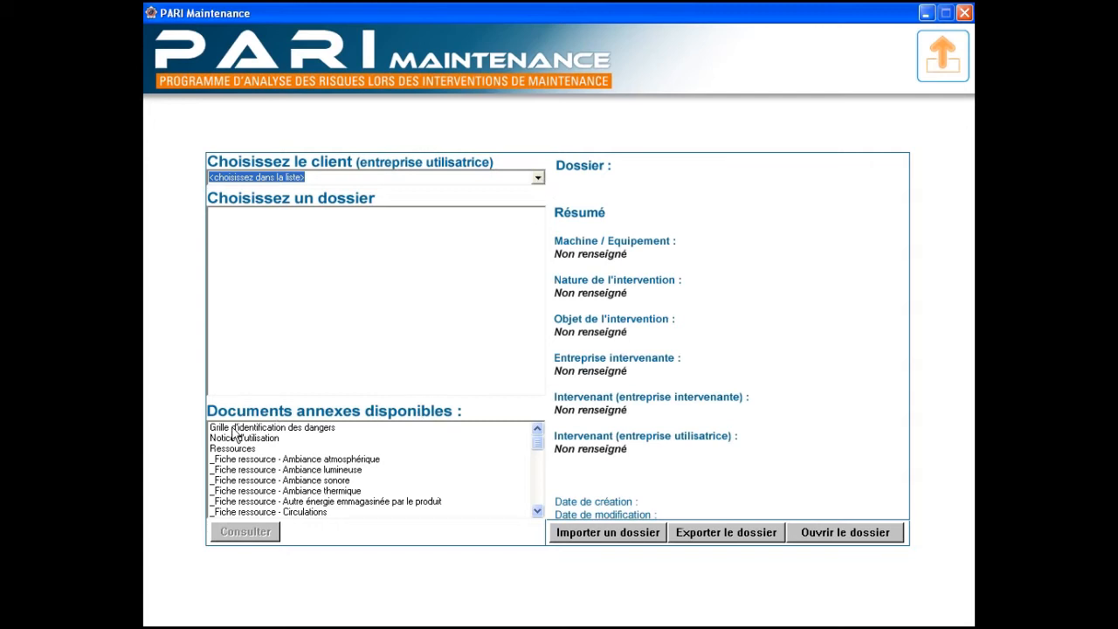
click(319, 430)
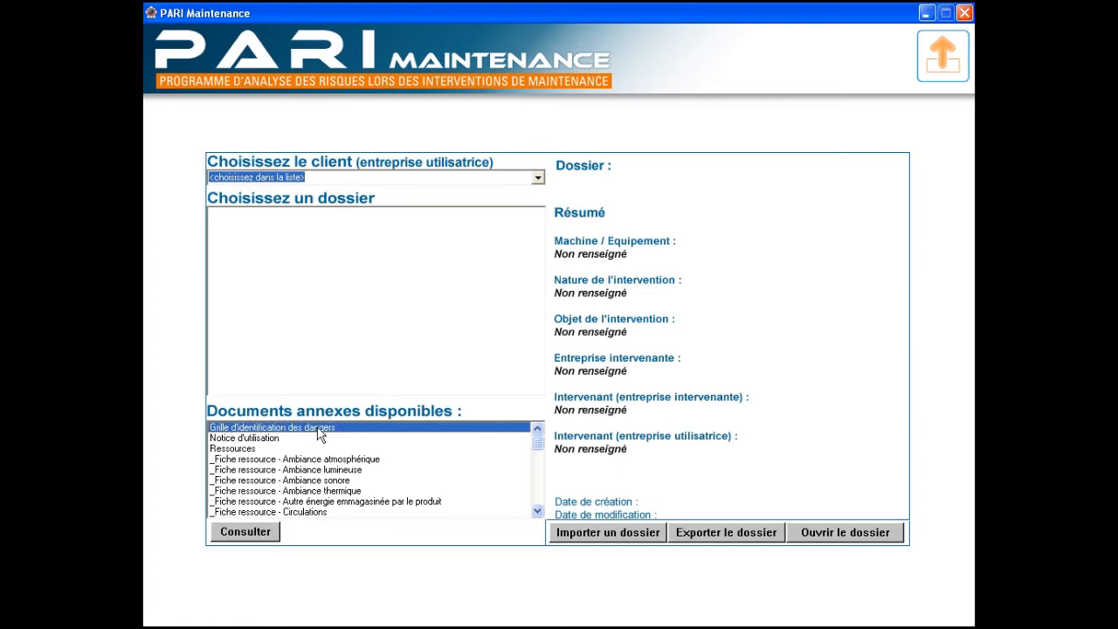
click(265, 535)
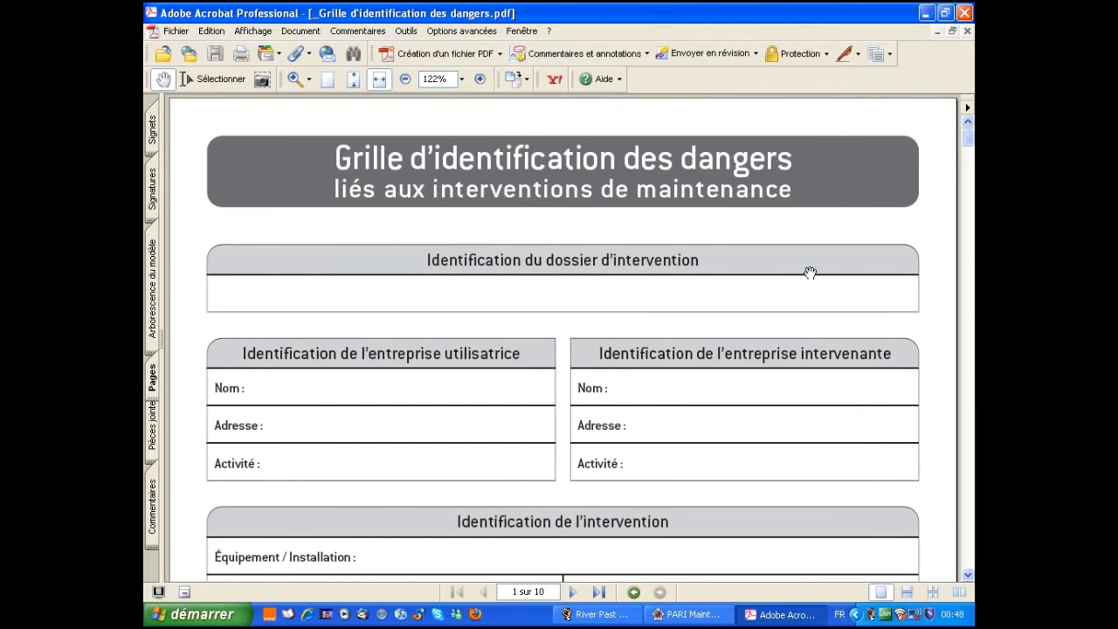
scroll(810, 273, down, 6)
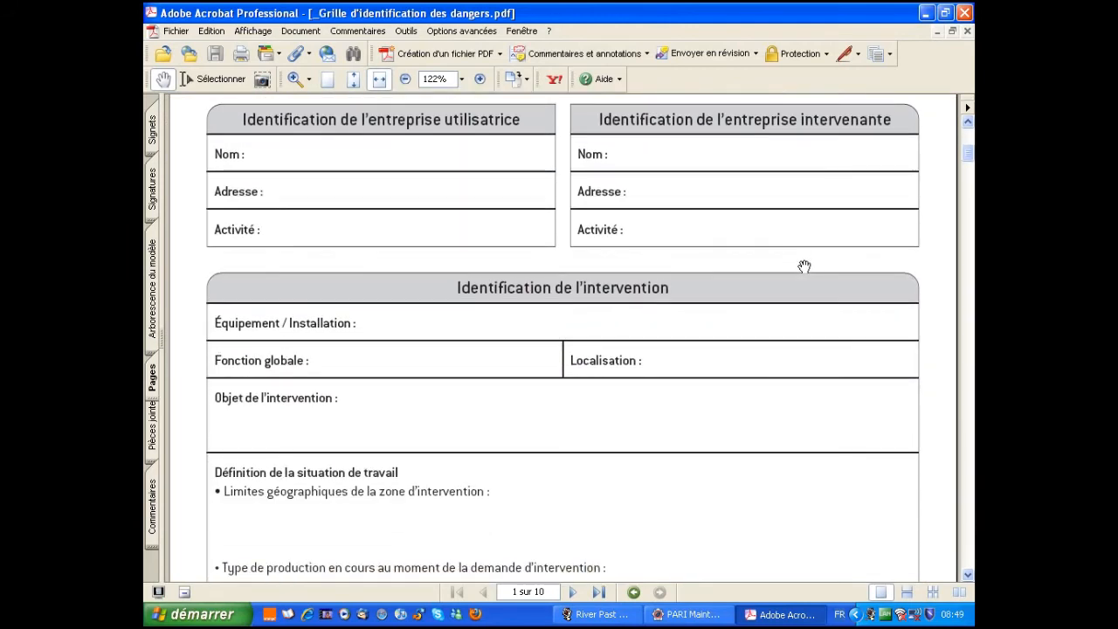
scroll(804, 266, down, 2)
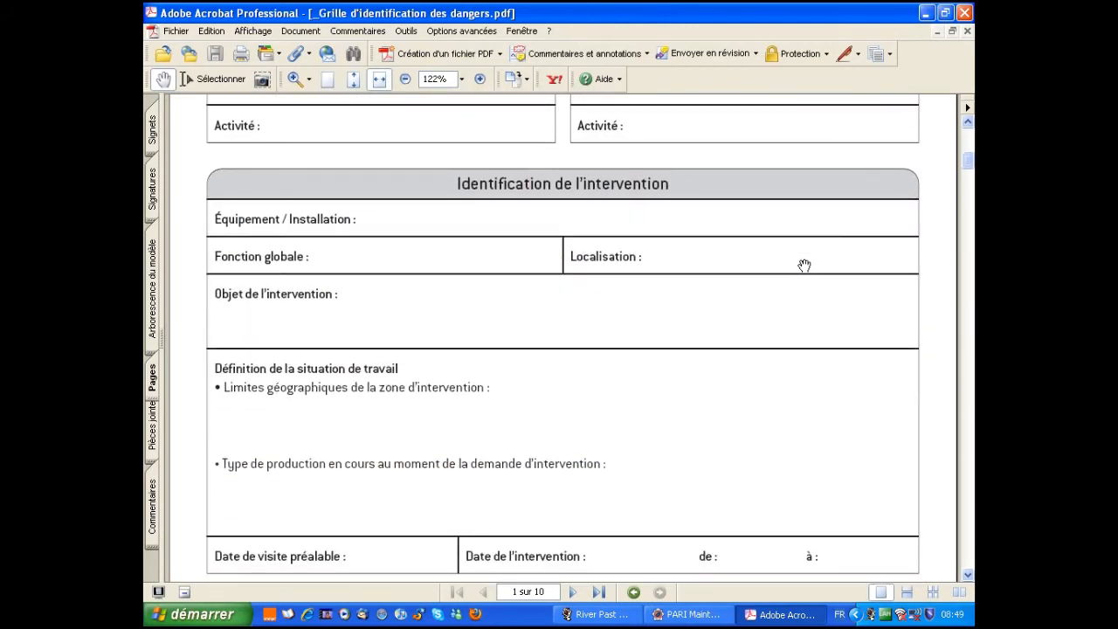
scroll(804, 266, down, 1)
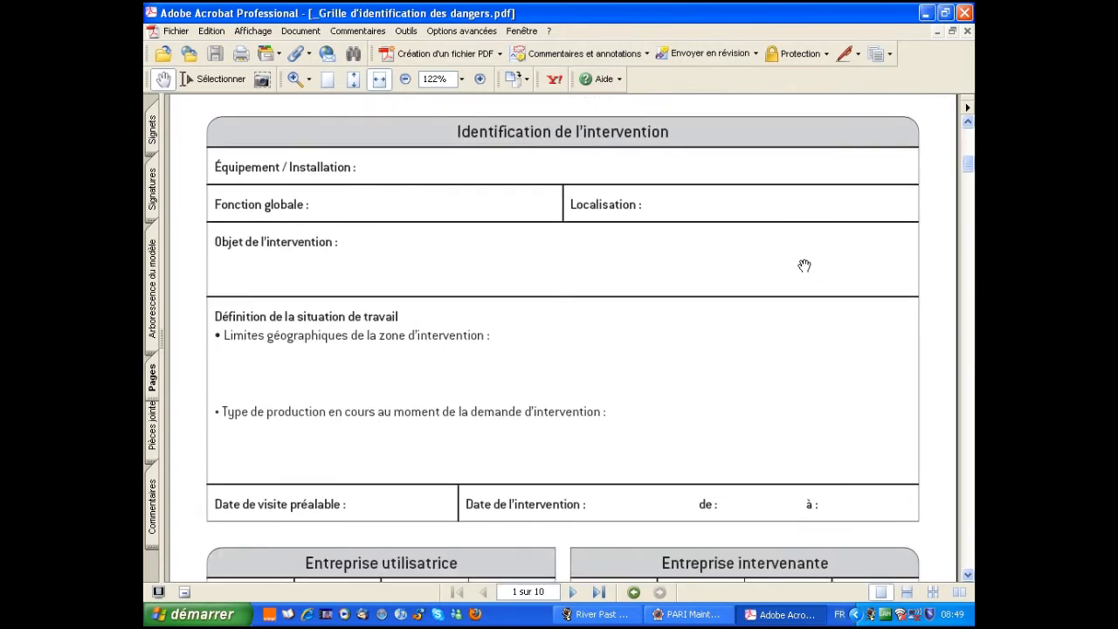
scroll(804, 266, down, 4)
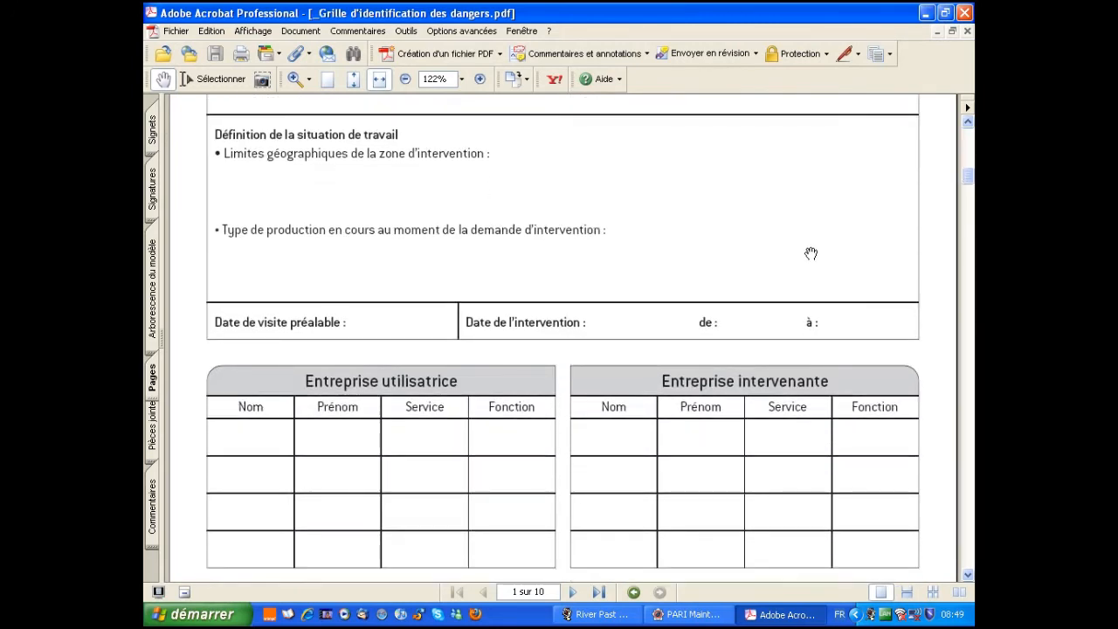
click(964, 12)
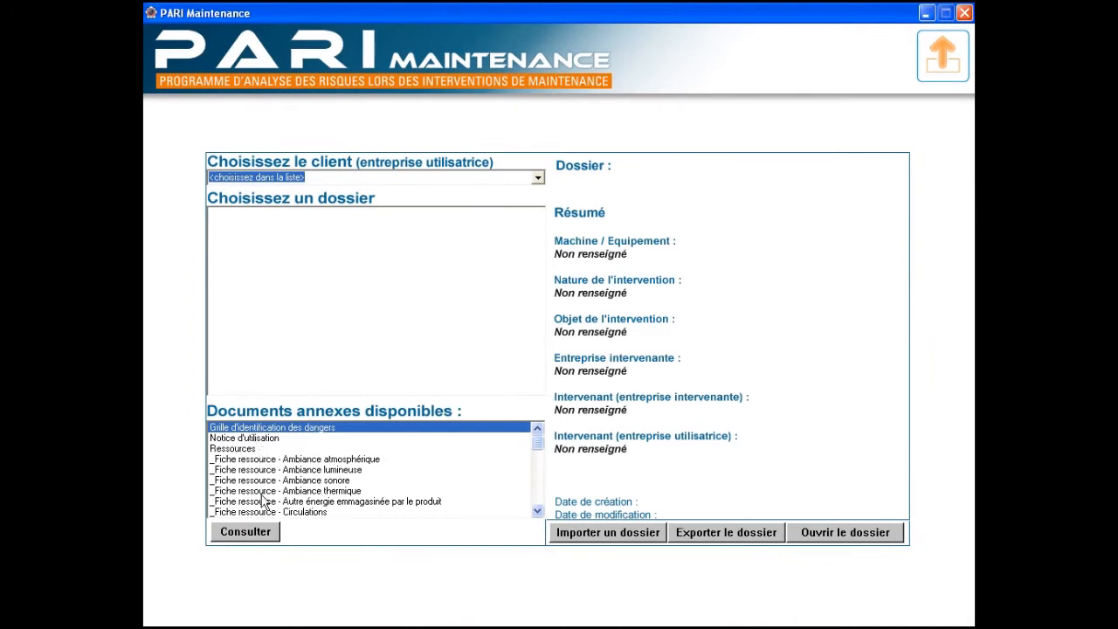
Step: Compare the summaries of client PEUGEOTMULHOUSE 1's Atelier de Pliage and Atelier Presse dossiers, and open Atelier de Pliage
click(538, 177)
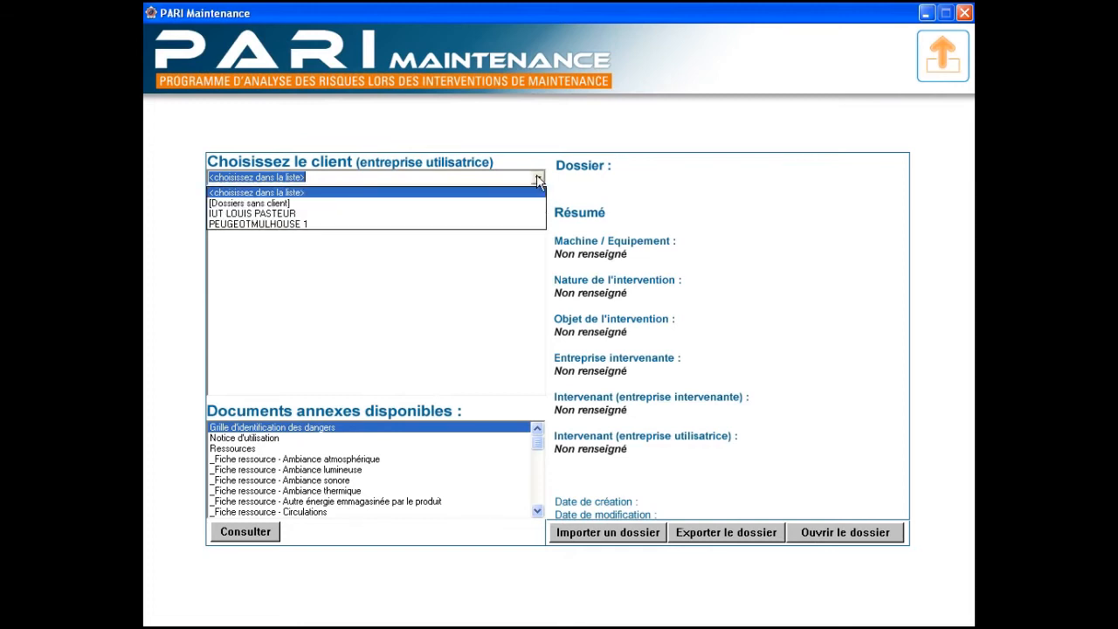
click(291, 224)
click(321, 217)
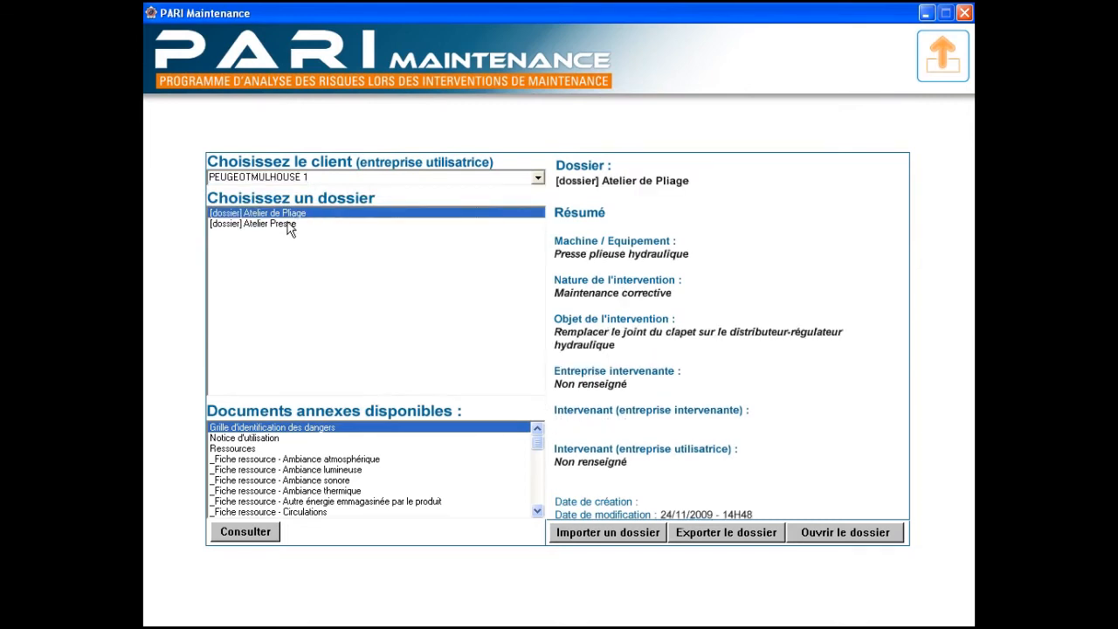
click(291, 224)
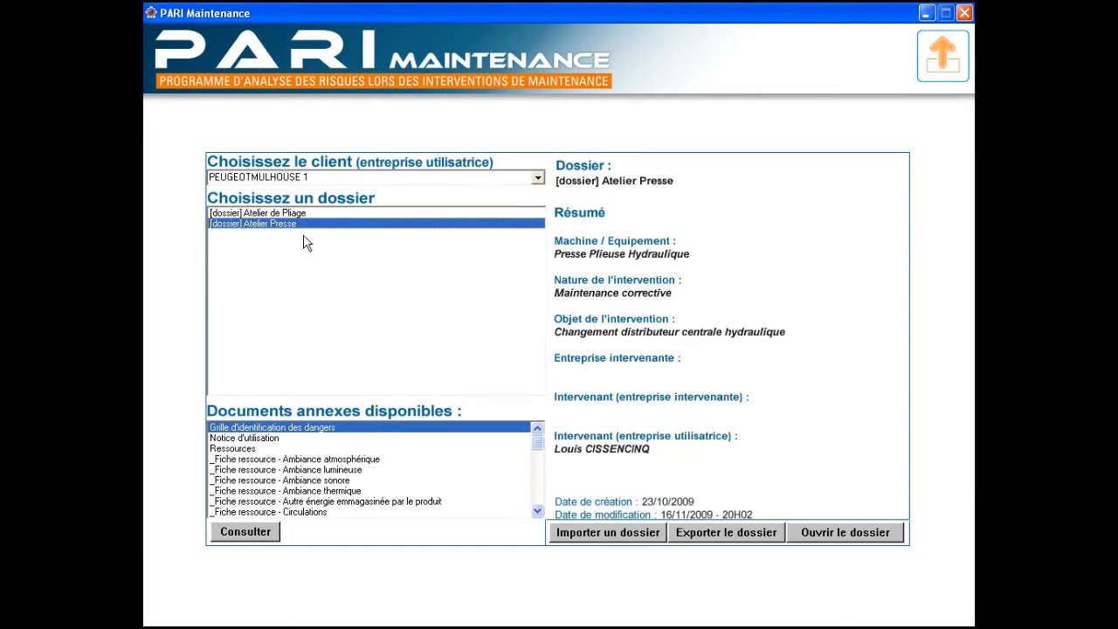
click(299, 212)
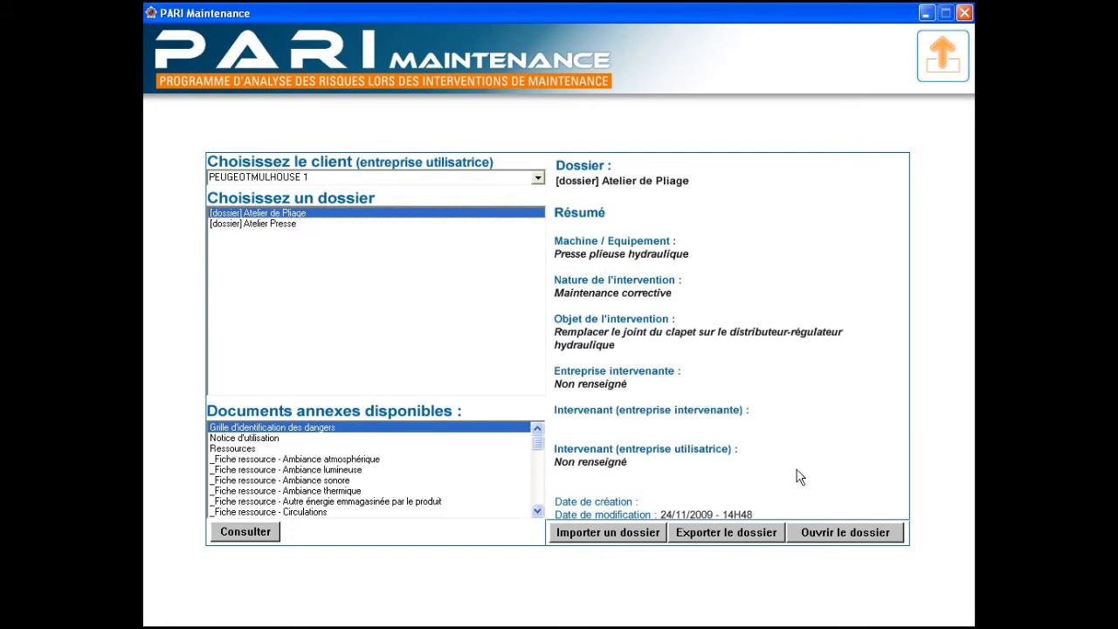
click(852, 534)
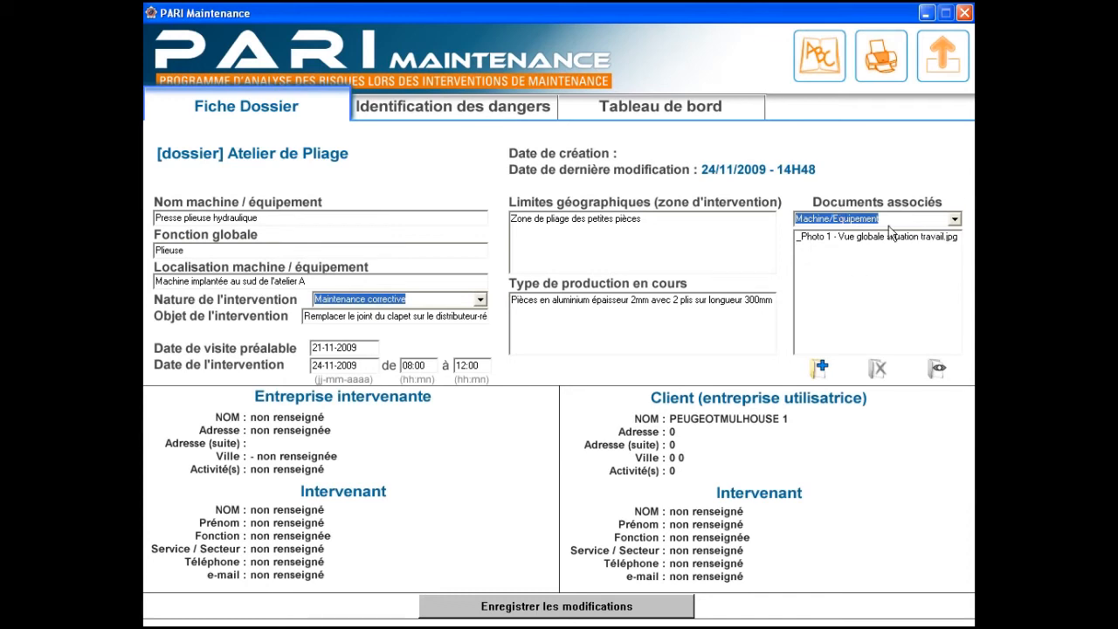
Step: View the associated Machine/Equipement photo of the overall work situation and close the image
click(821, 242)
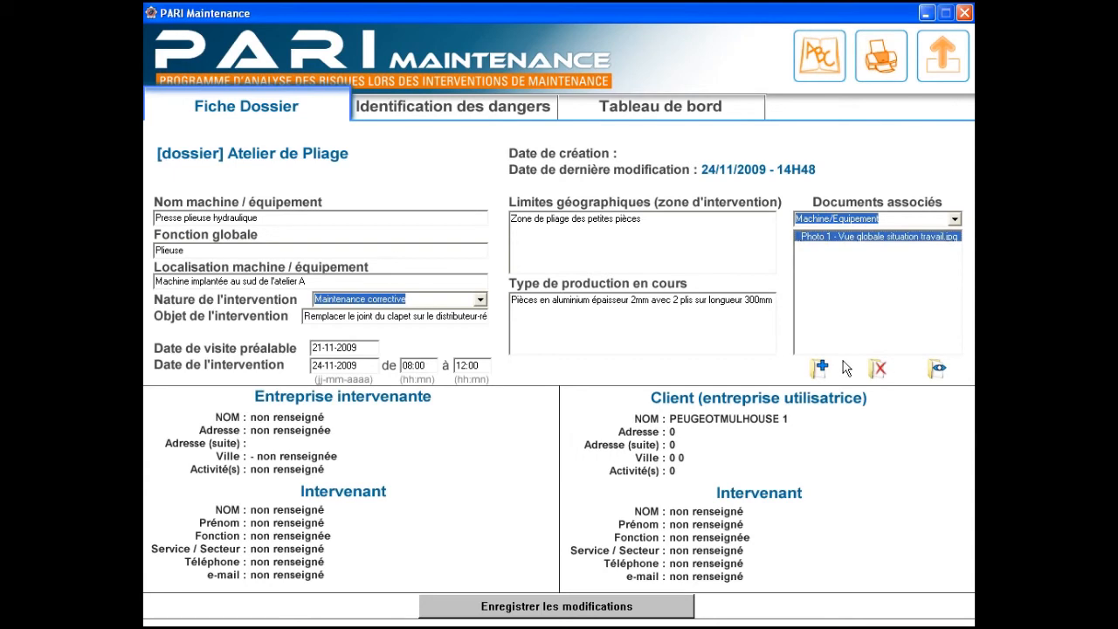
click(935, 371)
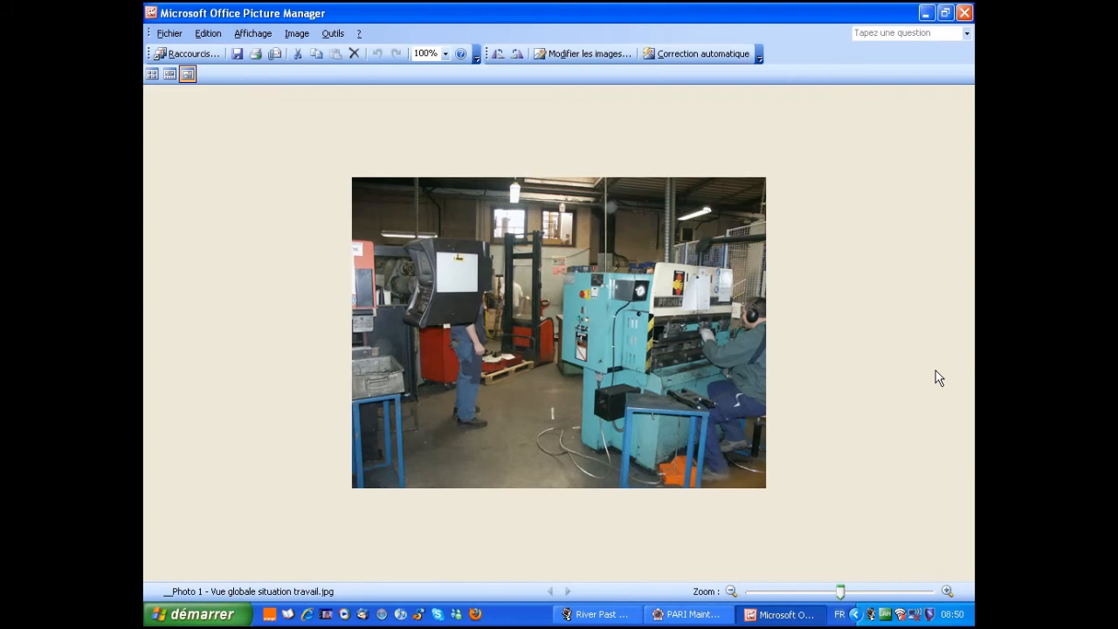
click(964, 12)
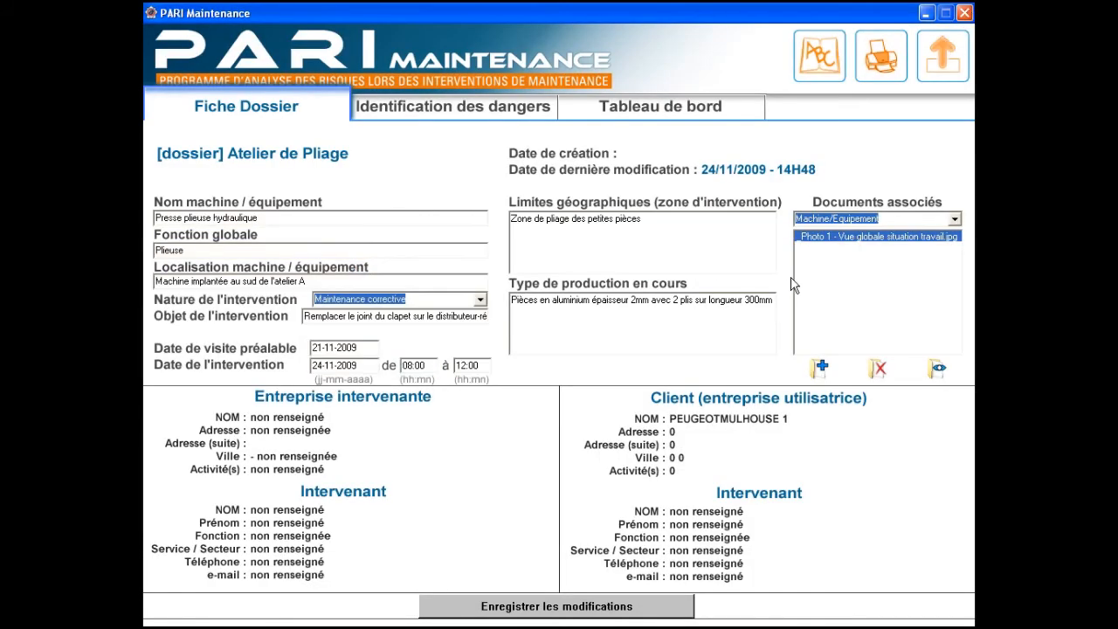
Step: In Identification des dangers, select the question on energies supplying the equipment, read the resource sheet for electrical supply energy, and close it
click(510, 114)
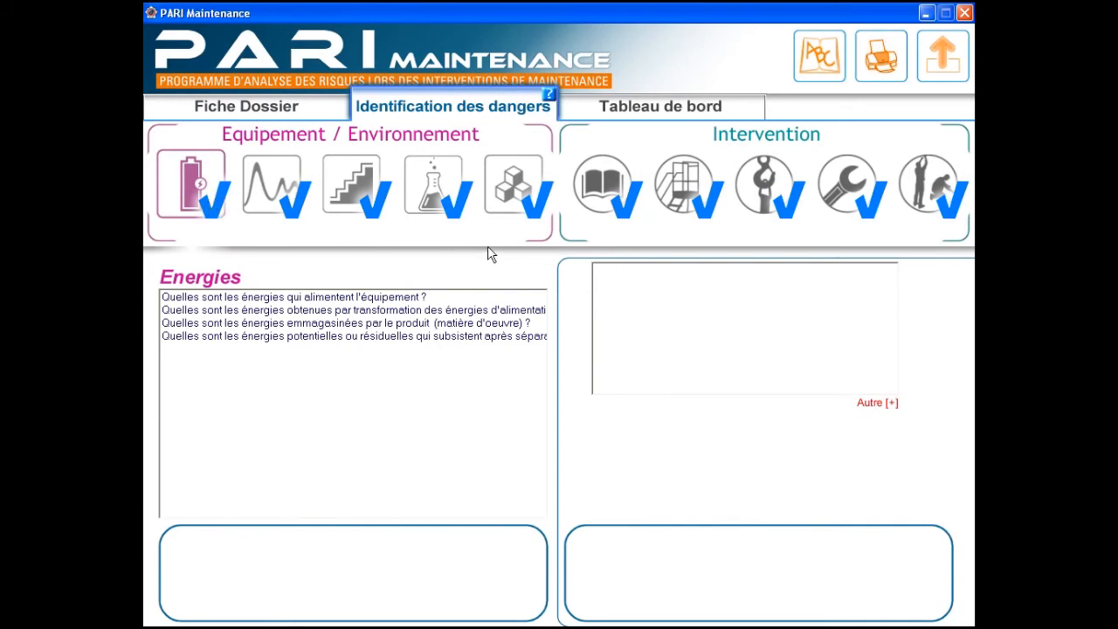
click(306, 298)
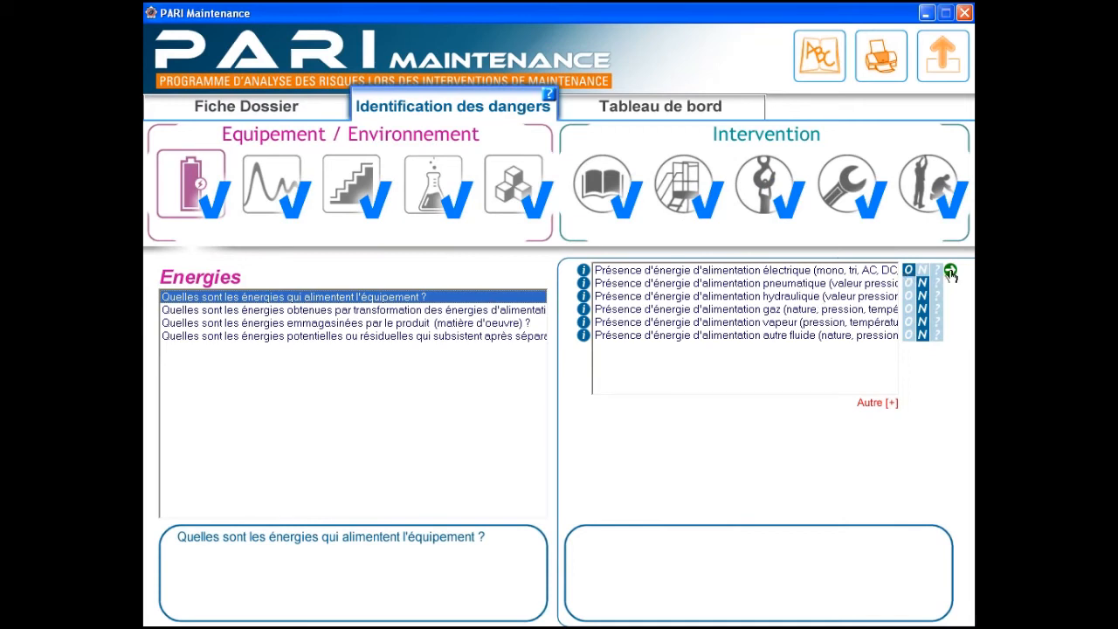
click(583, 272)
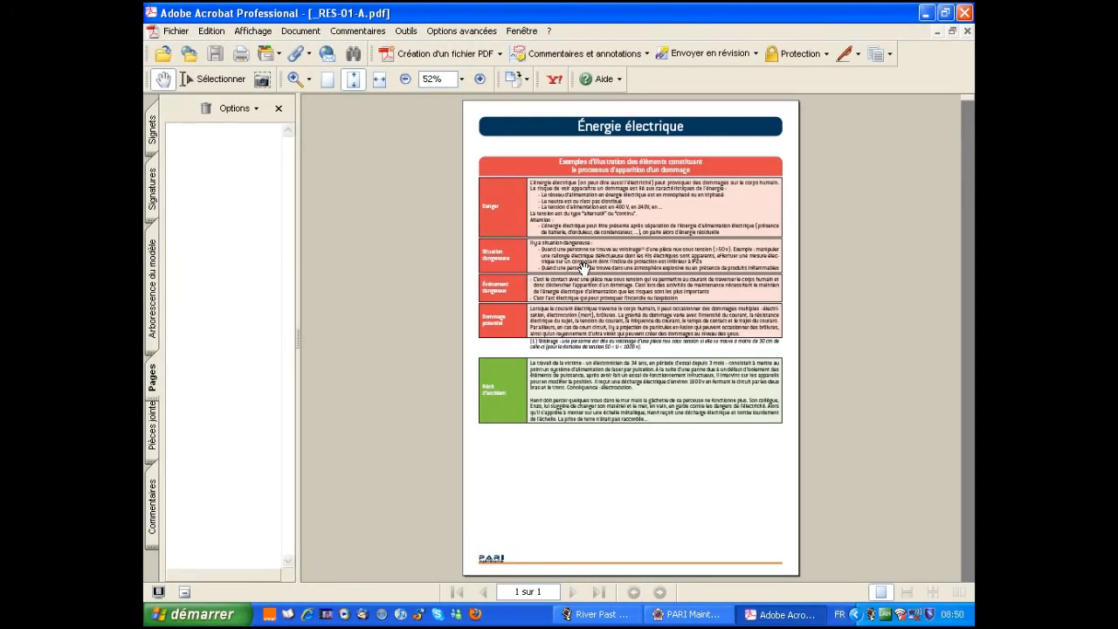
click(278, 107)
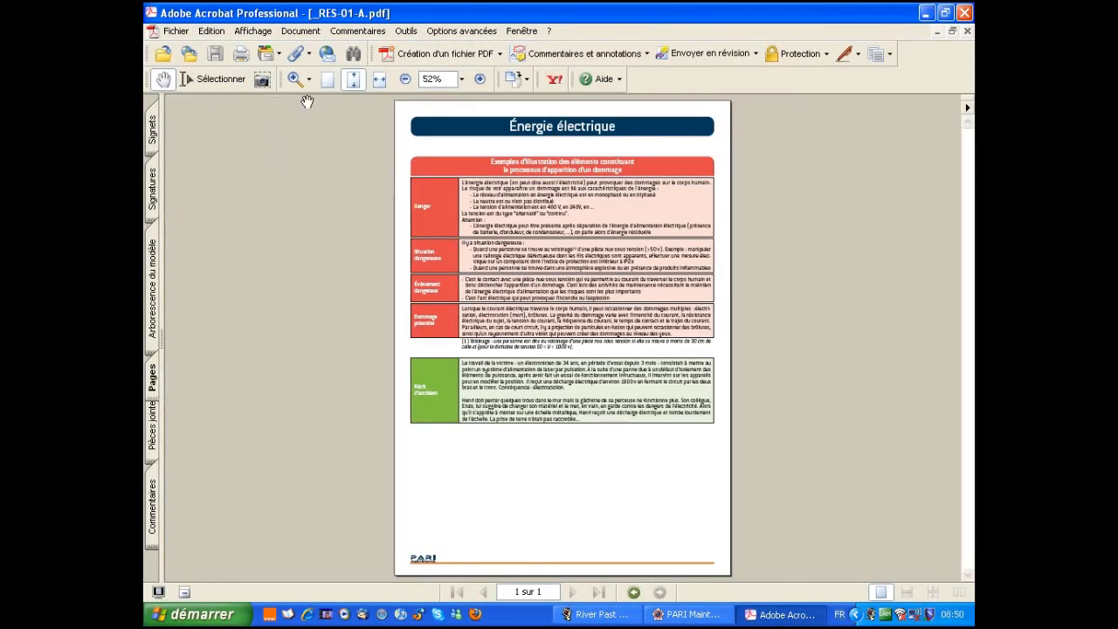
click(379, 79)
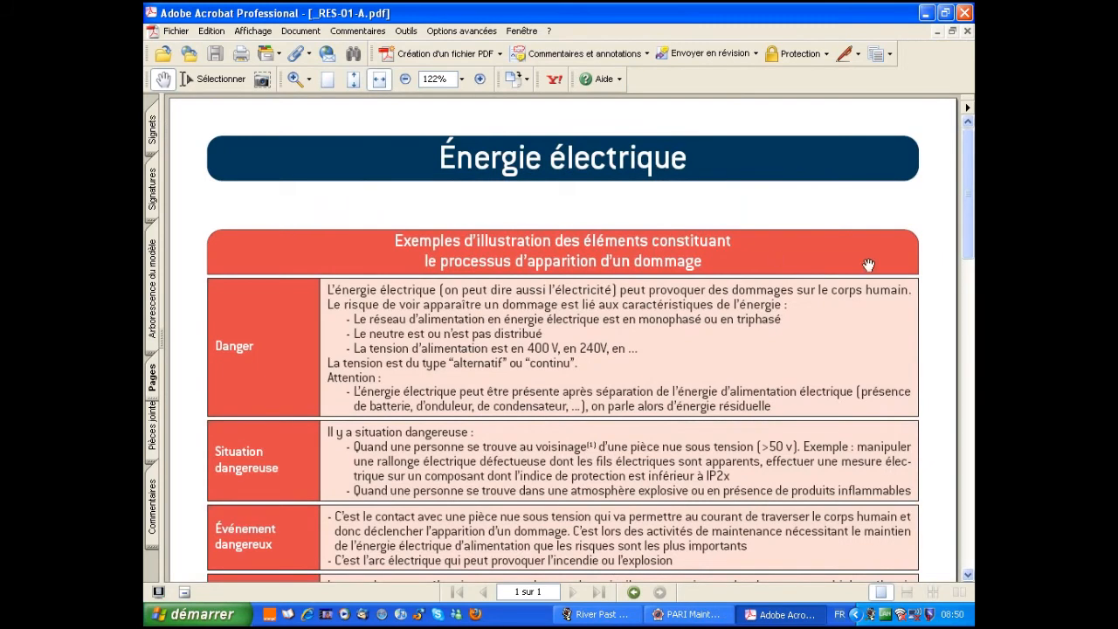
scroll(943, 237, down, 3)
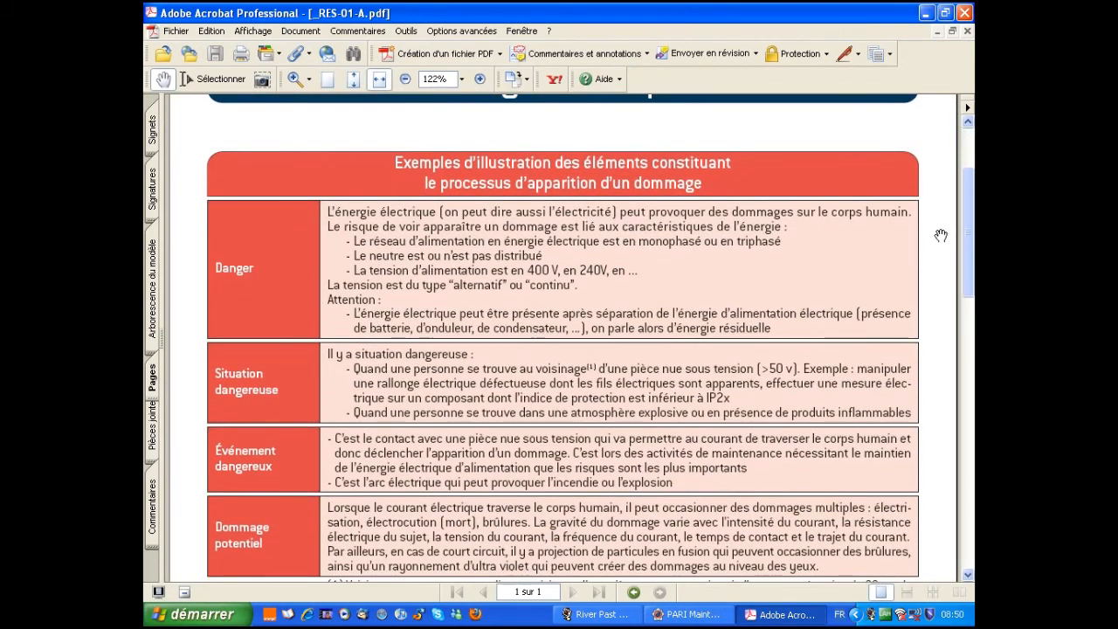
scroll(942, 236, down, 1)
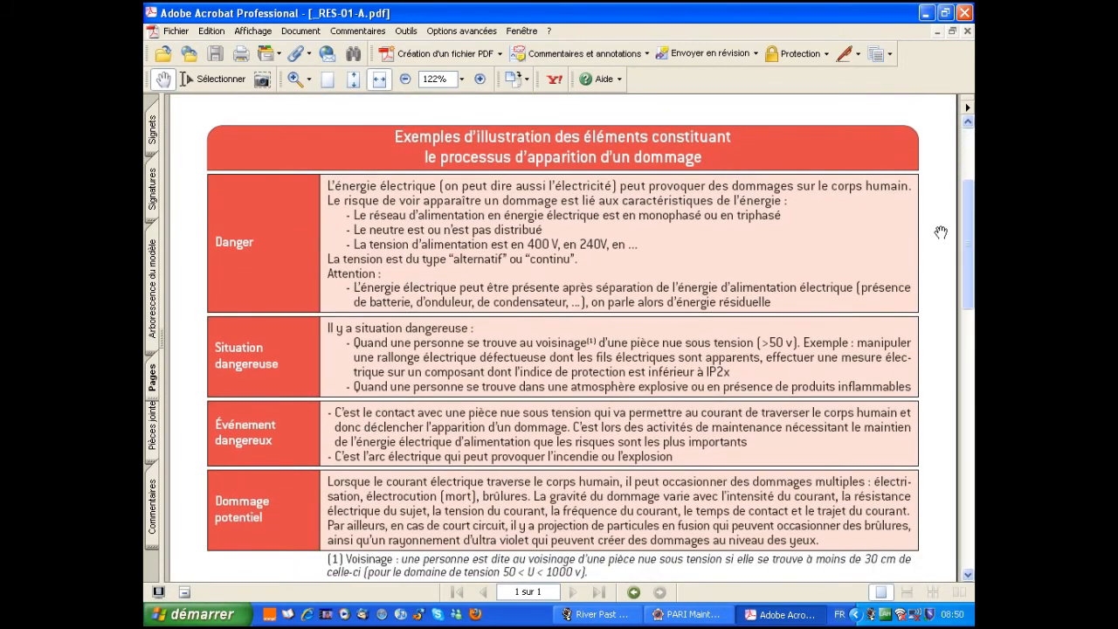
click(964, 14)
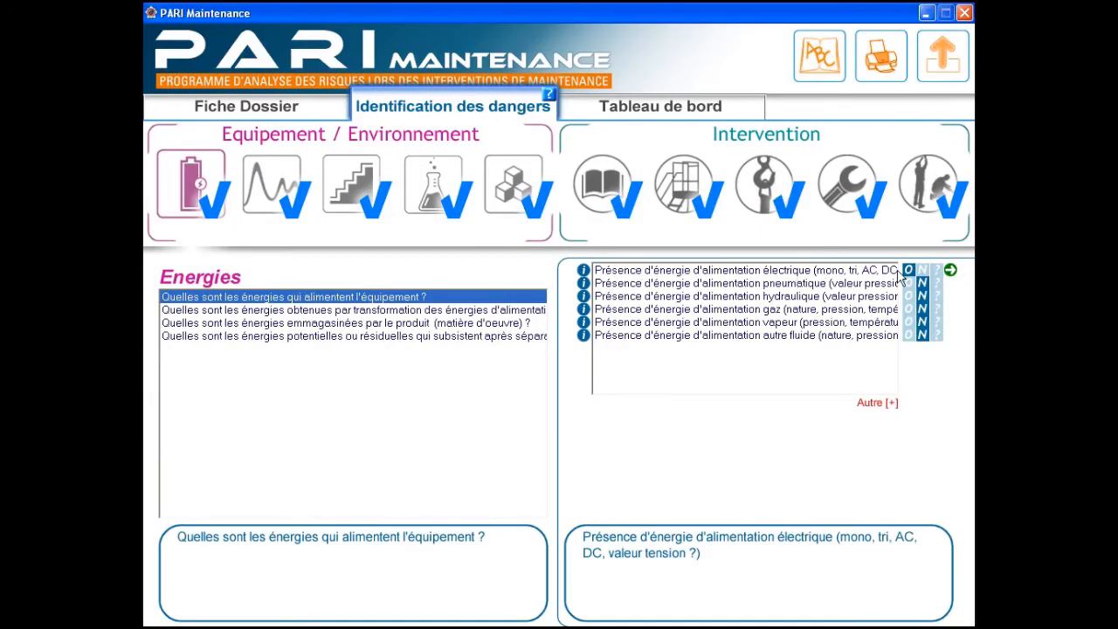
Step: Open the risk characterization for Présence d'énergie d'alimentation électrique and read the definitions of dangerous situations, dangerous events and potential damage
click(951, 271)
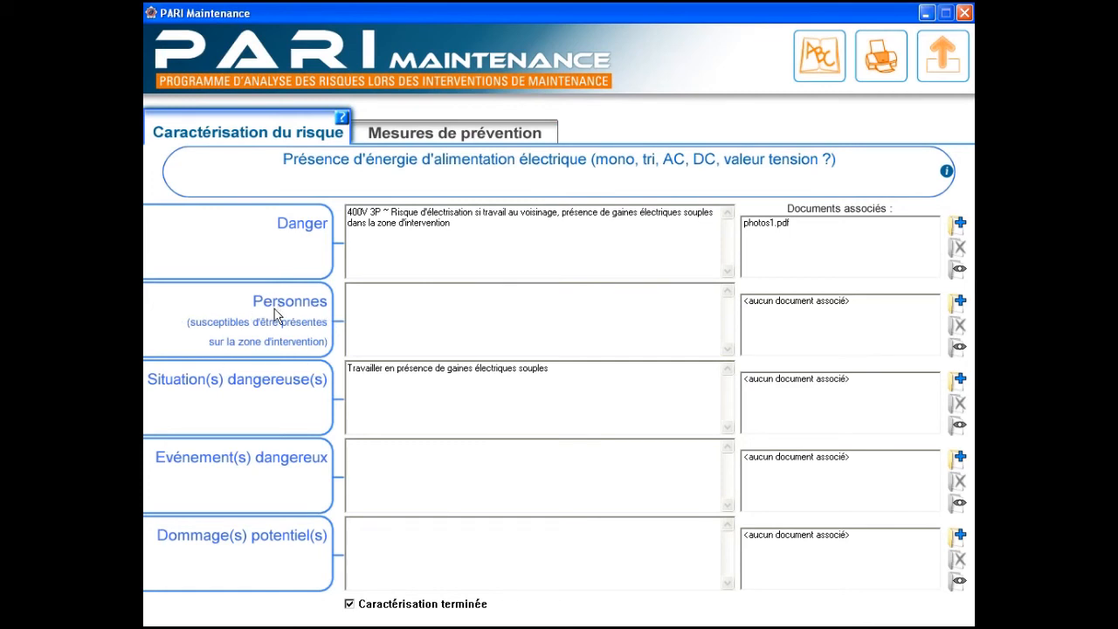
mouse_move(209, 385)
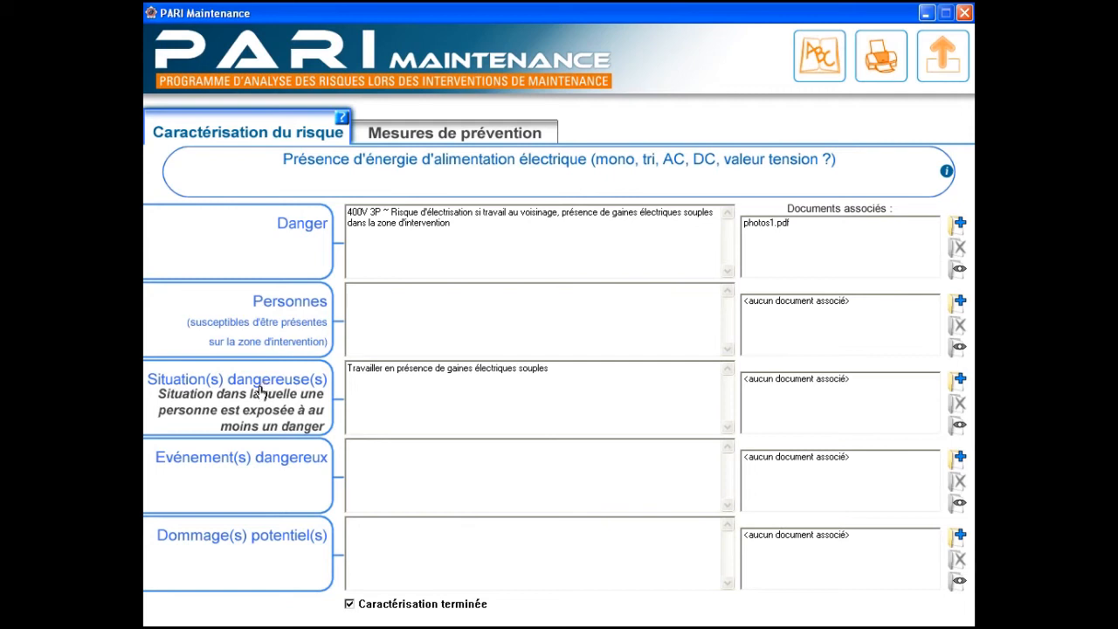
mouse_move(263, 459)
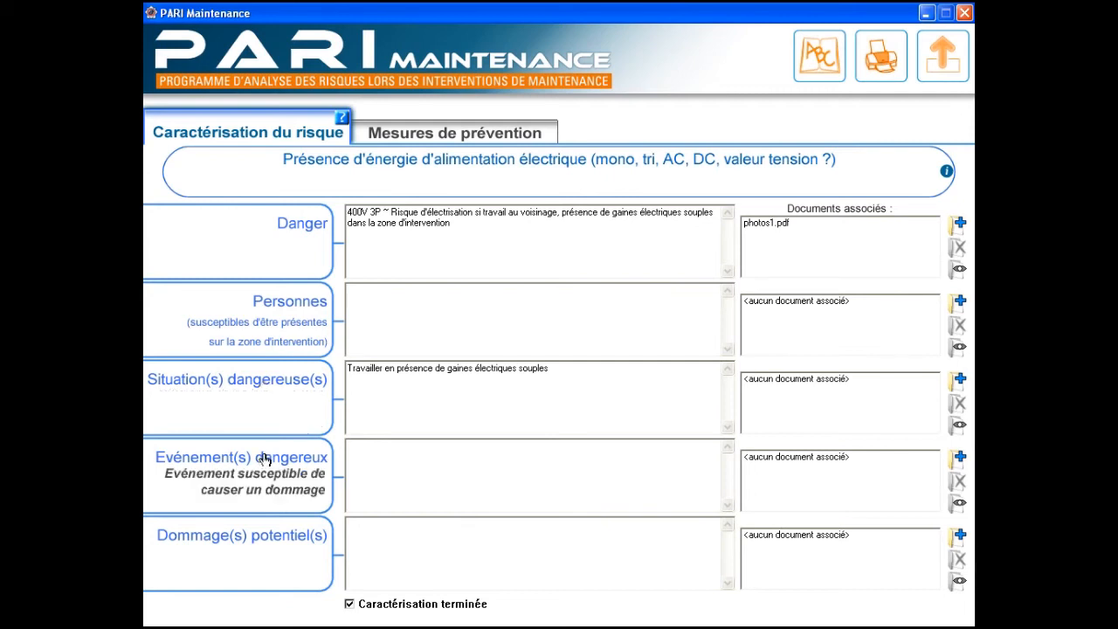
mouse_move(273, 536)
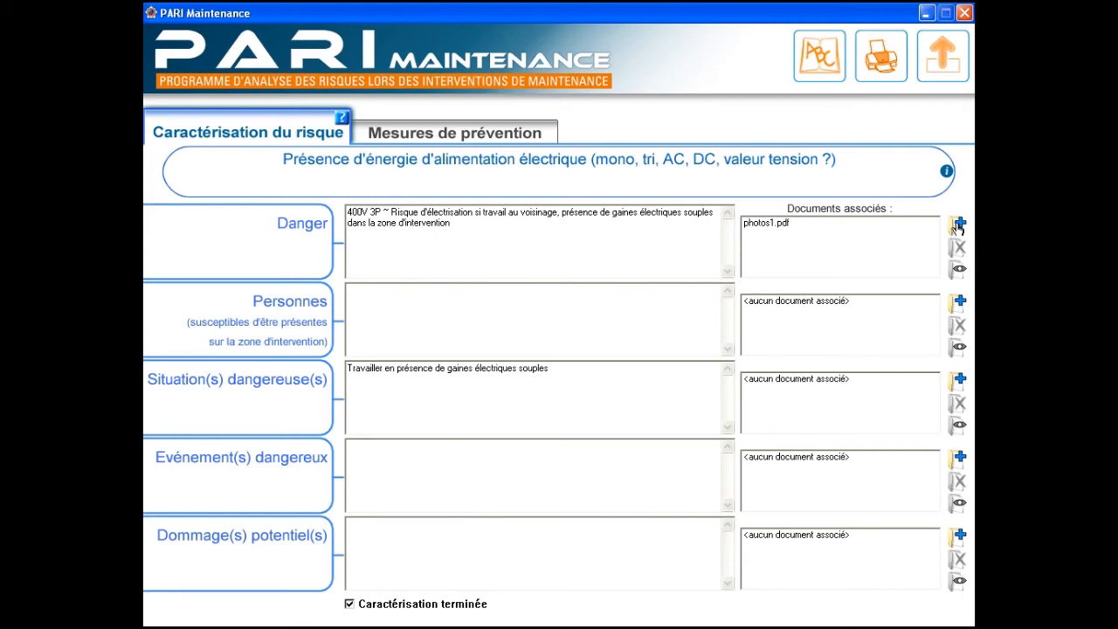
Step: View photos1.pdf associated with the Danger field, close it, and reread the definition of Situation(s) dangereuse(s)
click(777, 229)
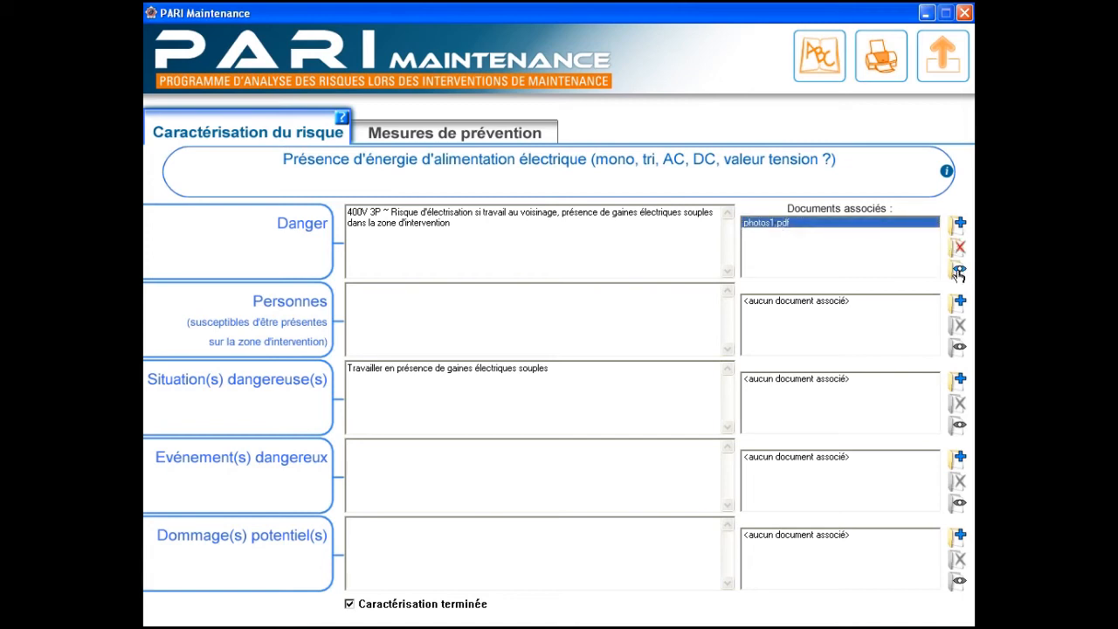
click(958, 271)
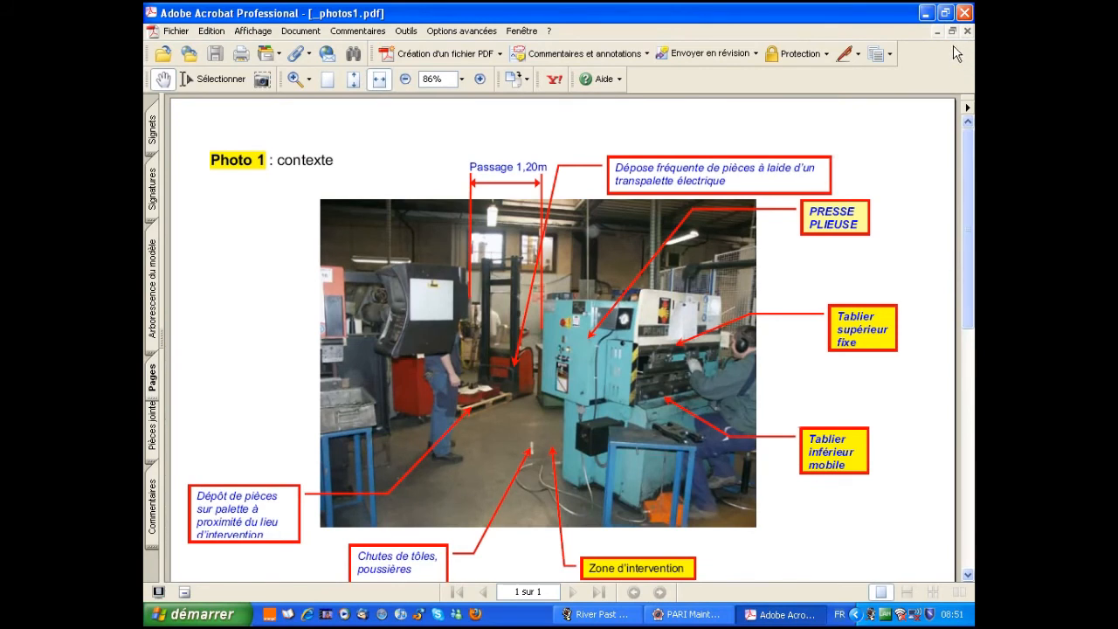
click(965, 13)
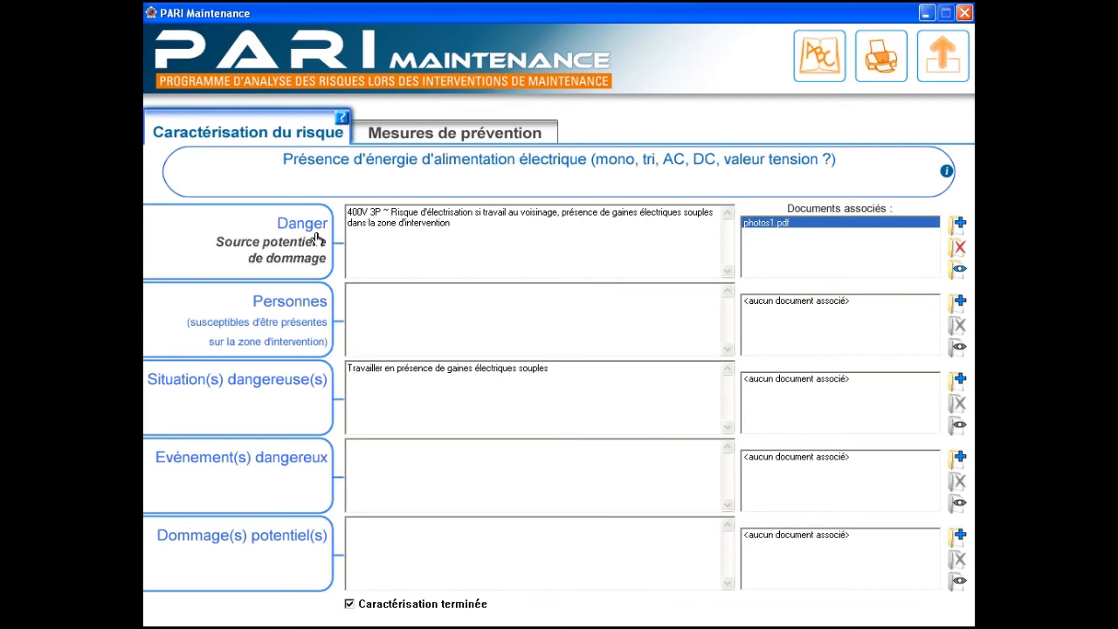
mouse_move(287, 387)
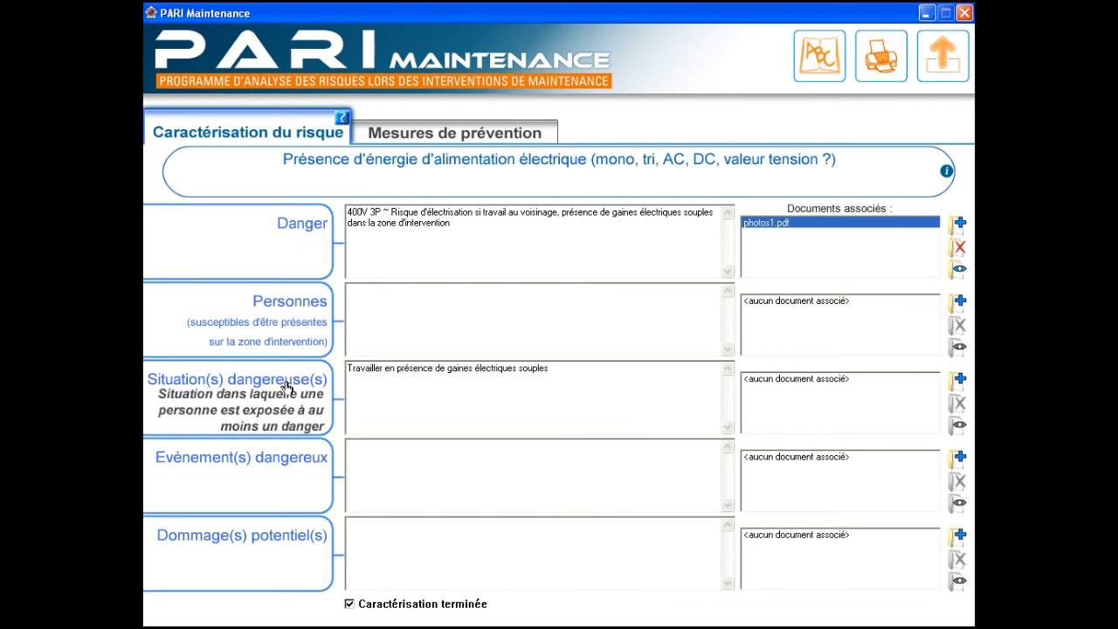
Step: In Mesures de prévention for the electrical supply danger, read the Organisation and EPC help sheets and close each one
click(514, 138)
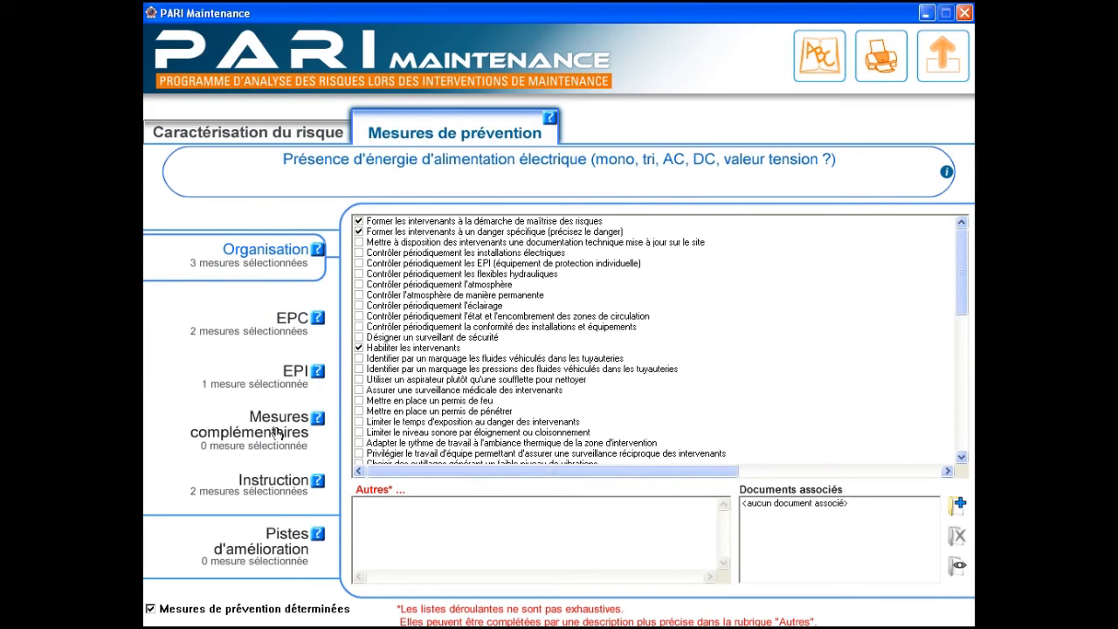
click(317, 250)
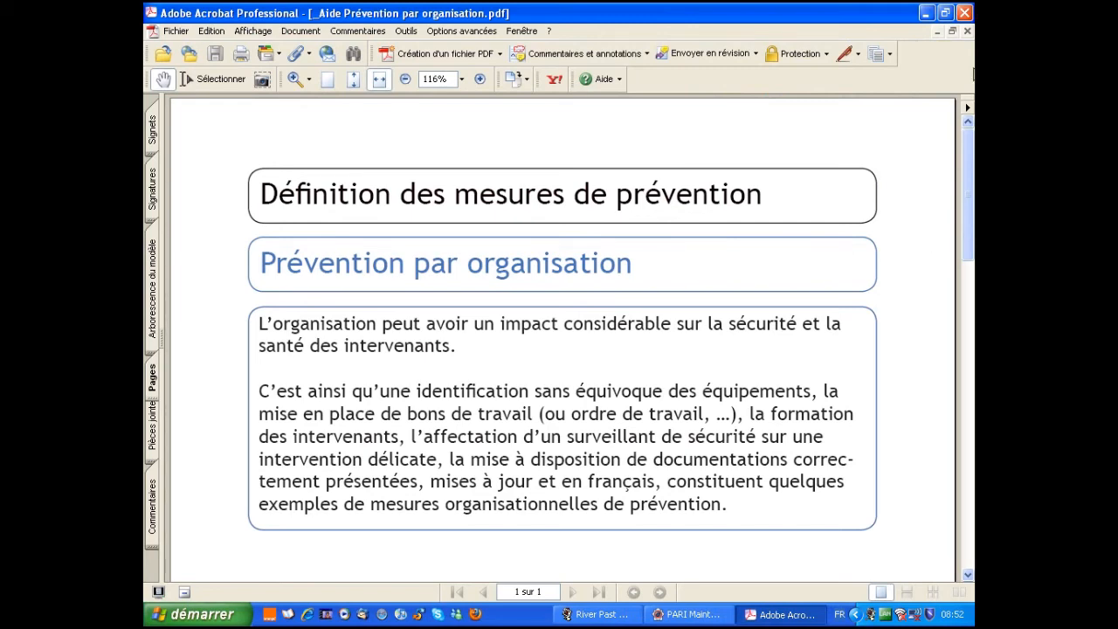
click(965, 14)
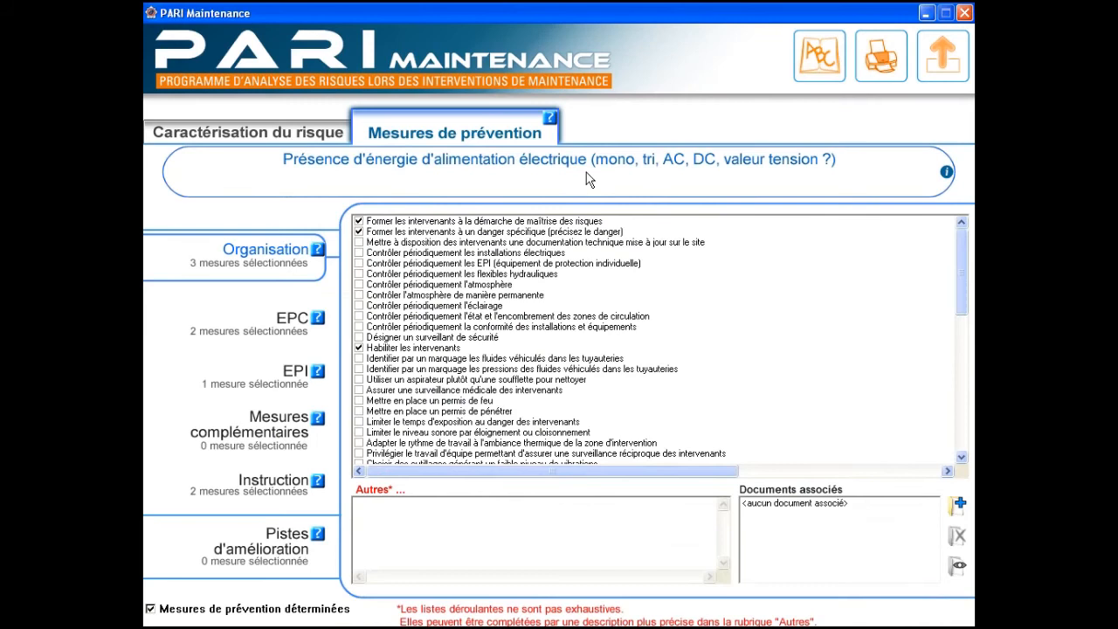
click(318, 319)
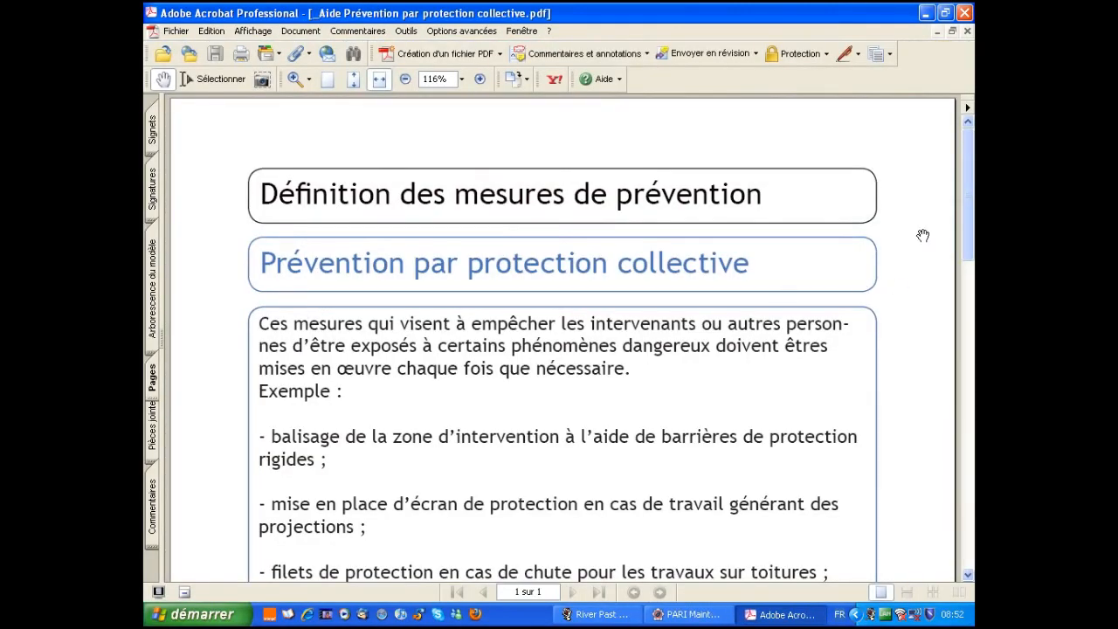
click(965, 14)
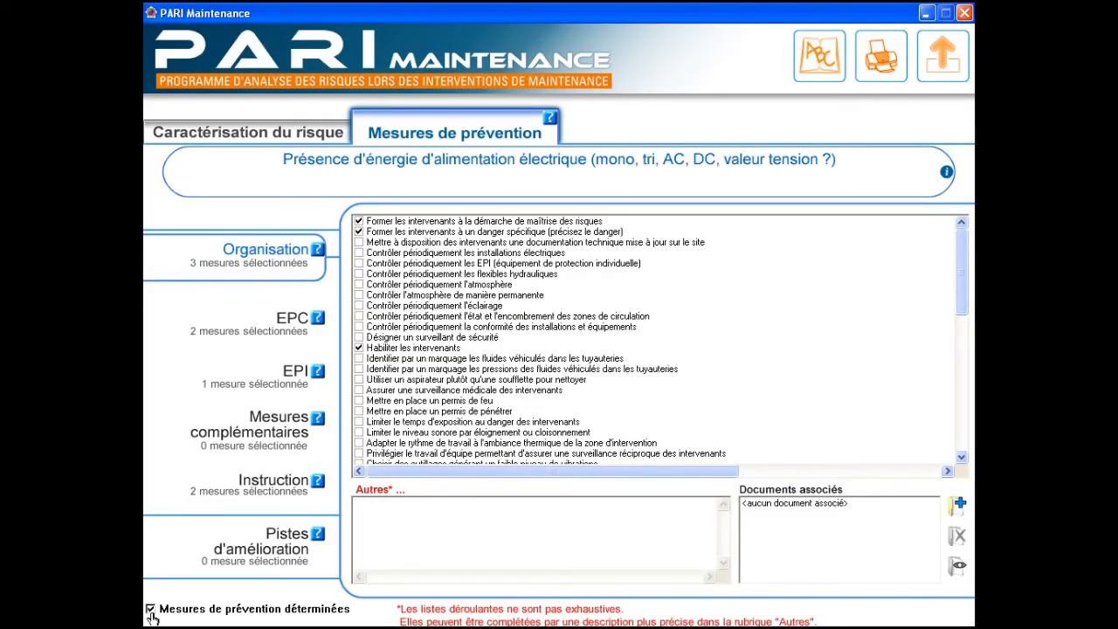
Step: Consult the Glossaire, close it, and return to the Identification des dangers questions
click(820, 56)
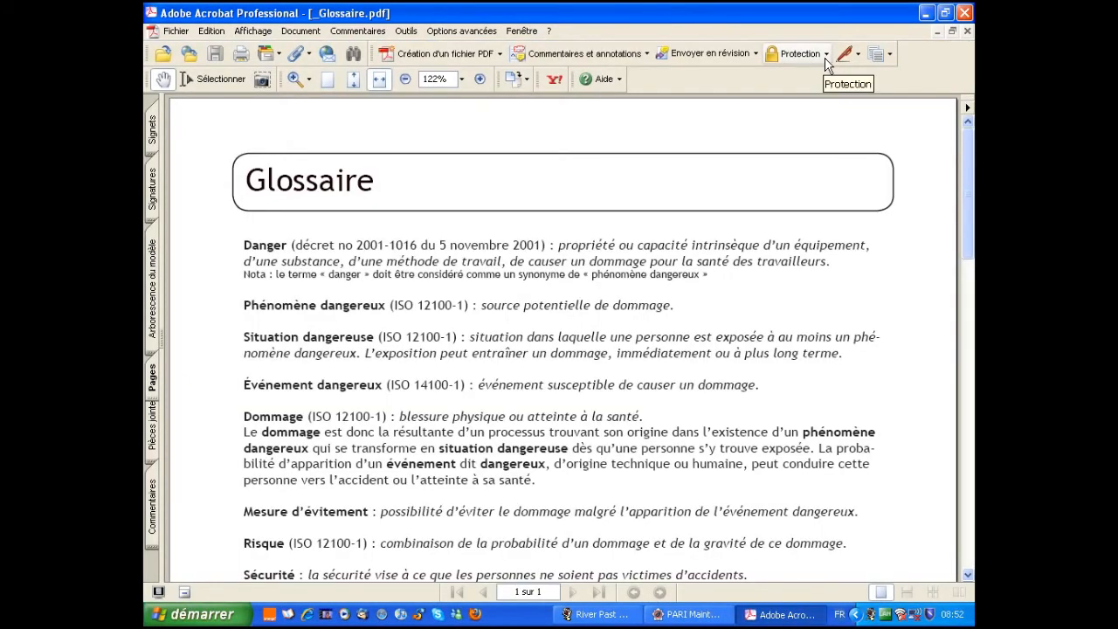
click(965, 13)
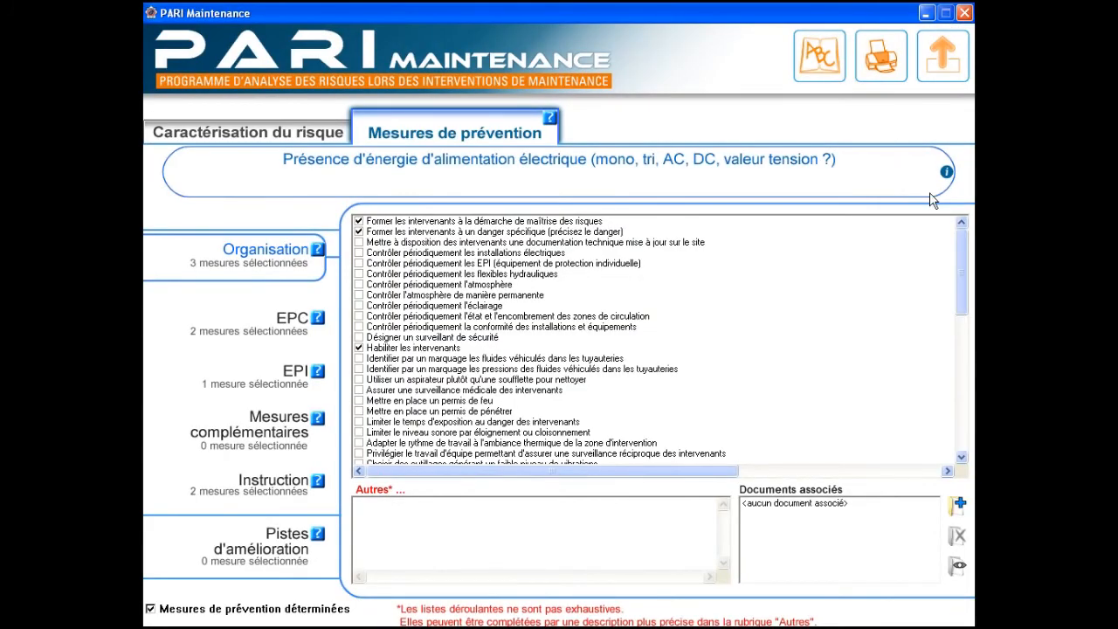
click(952, 60)
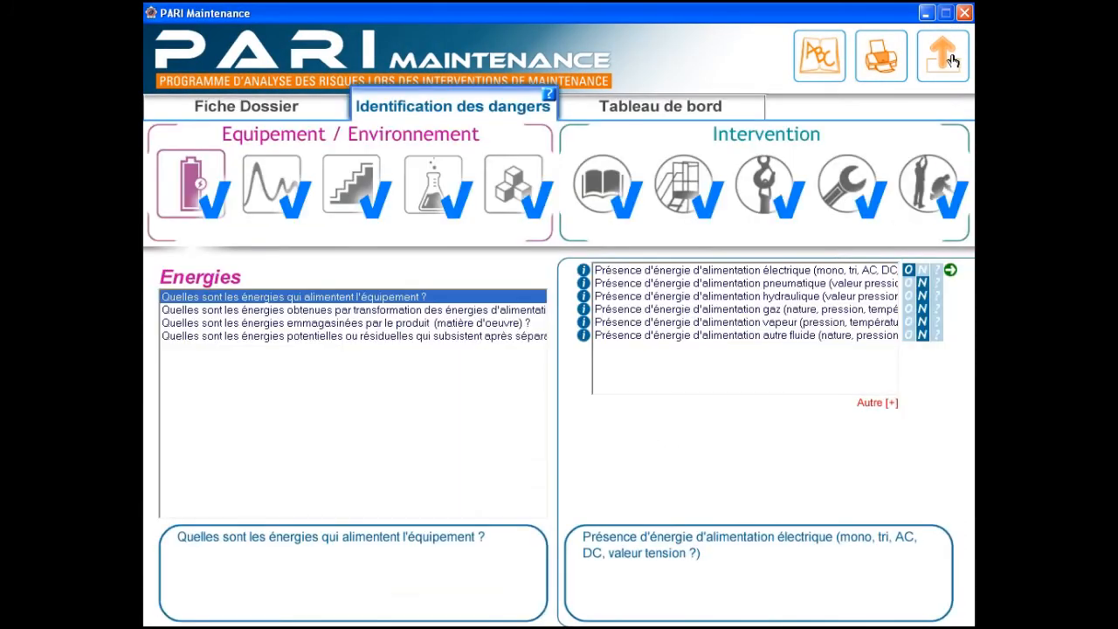
Step: Review the question on dangerous elements in the atmosphere under Ambiances, and browse Circulations et Accès, Produits, Formes and Organisation
click(288, 178)
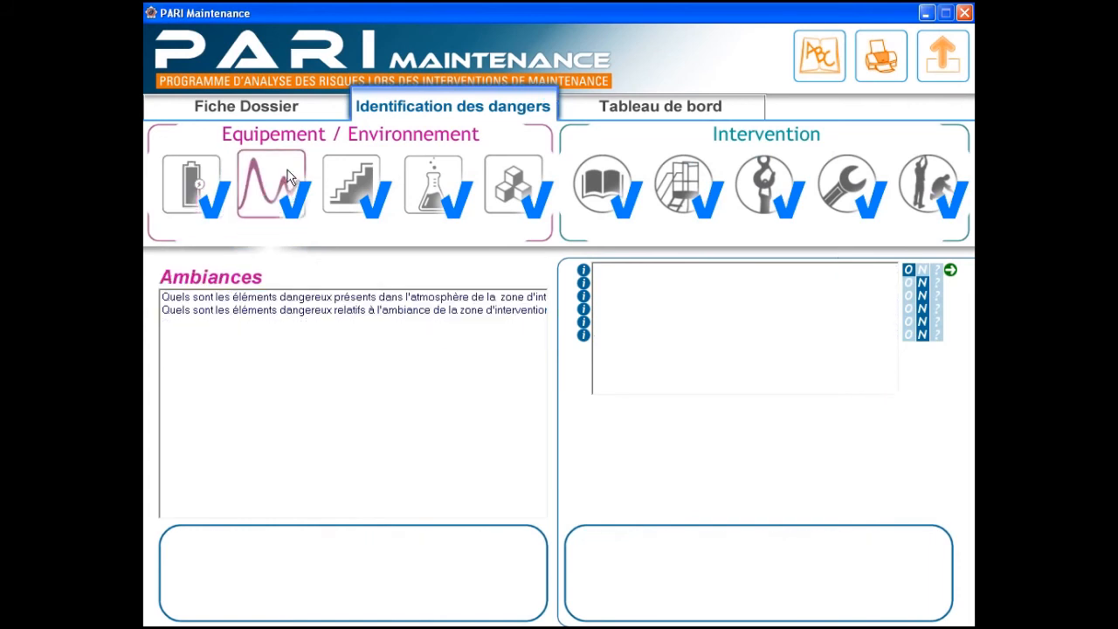
click(366, 299)
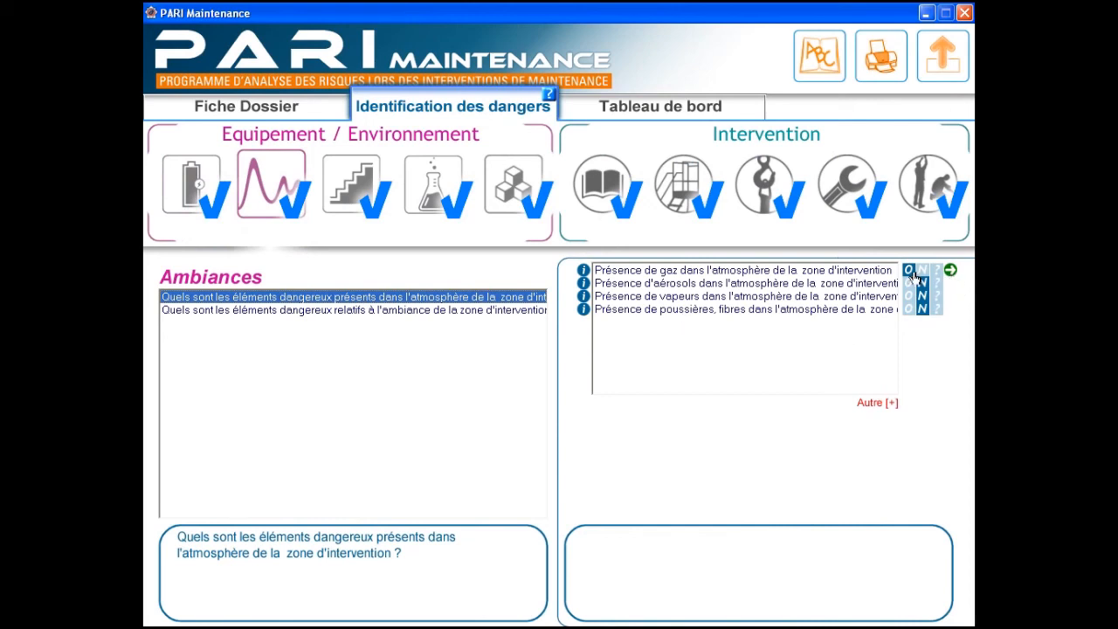
click(355, 175)
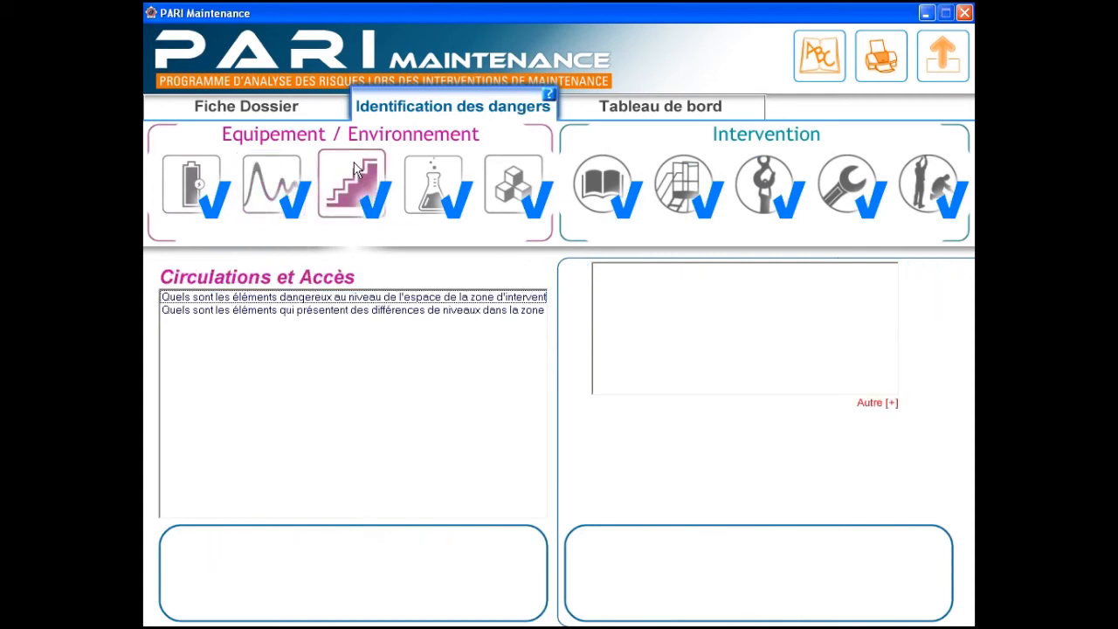
click(432, 181)
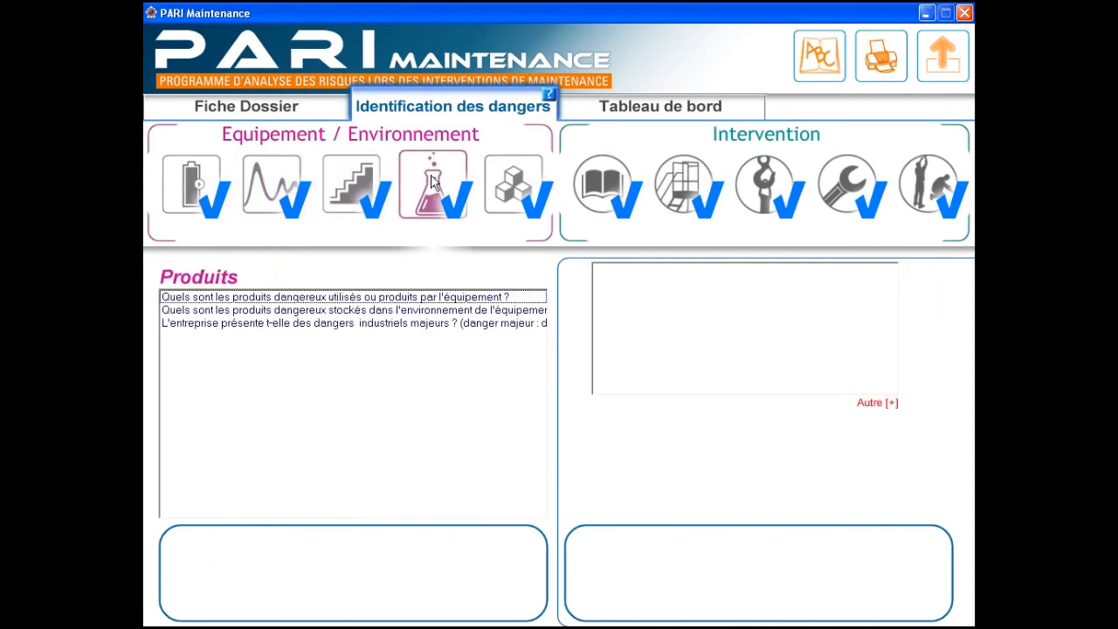
click(511, 183)
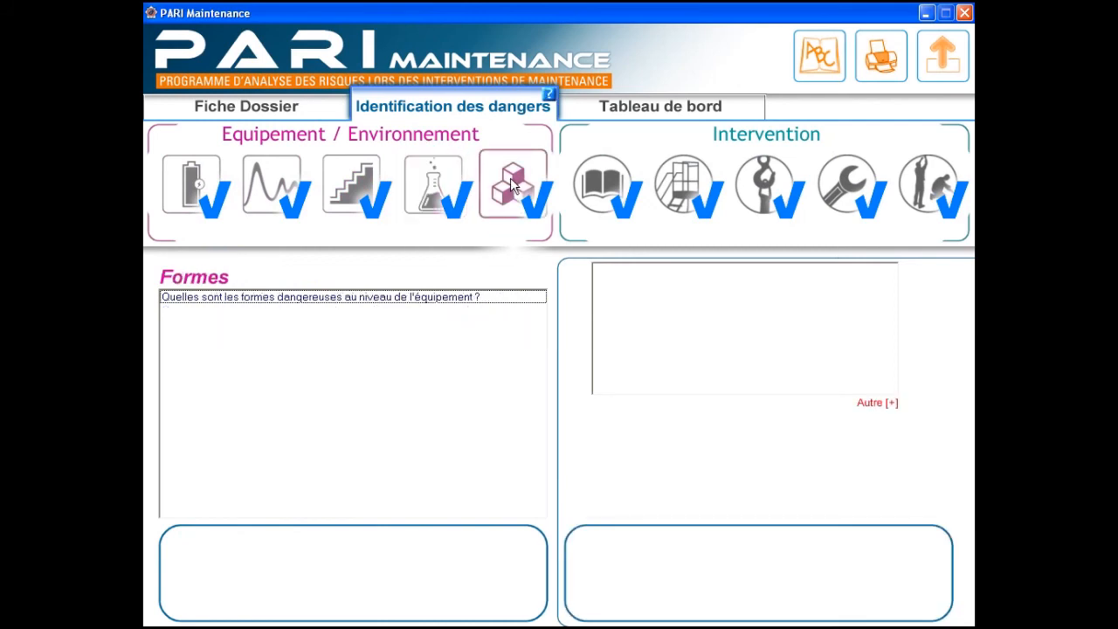
click(601, 185)
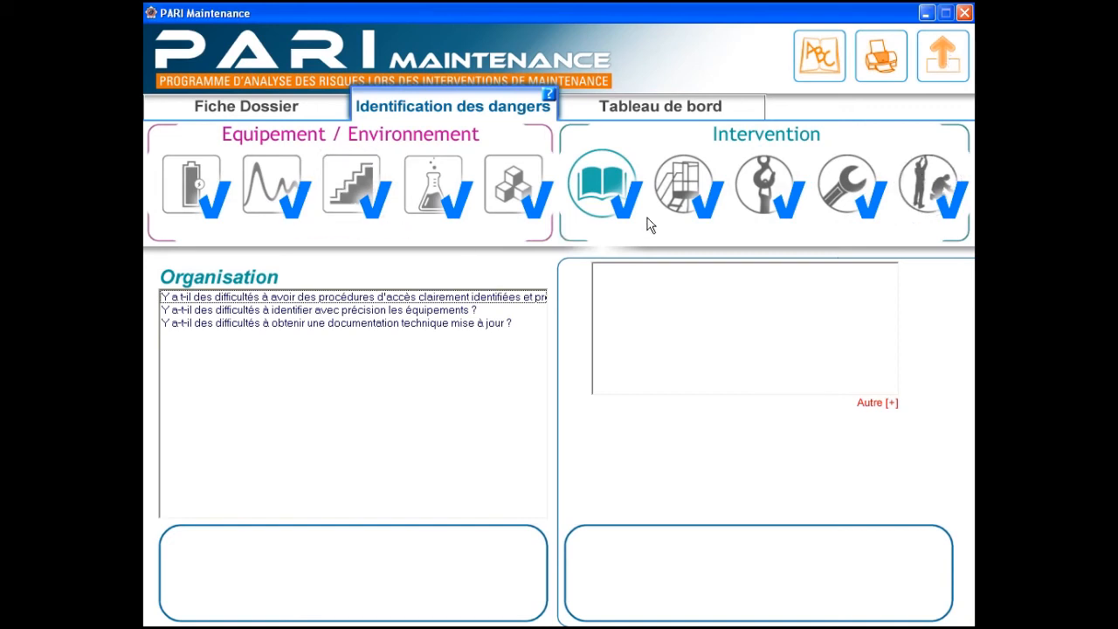
Step: From the Tableau de bord, mark the characterization of thermal energy obtained by transformation as Caractérisation terminée and return to the dashboard
click(638, 108)
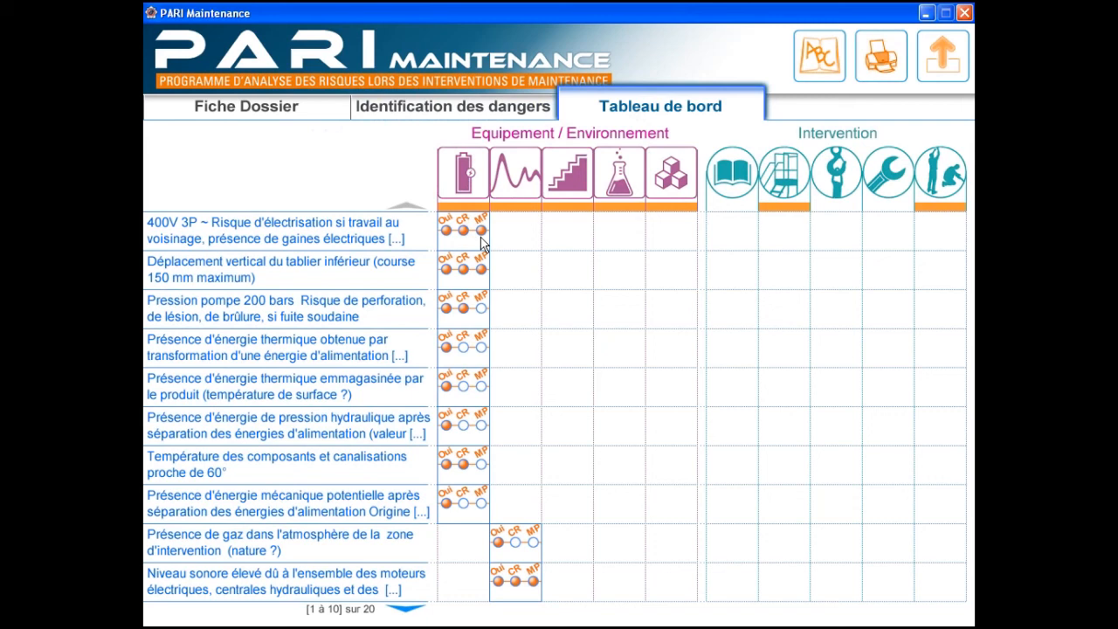
click(465, 347)
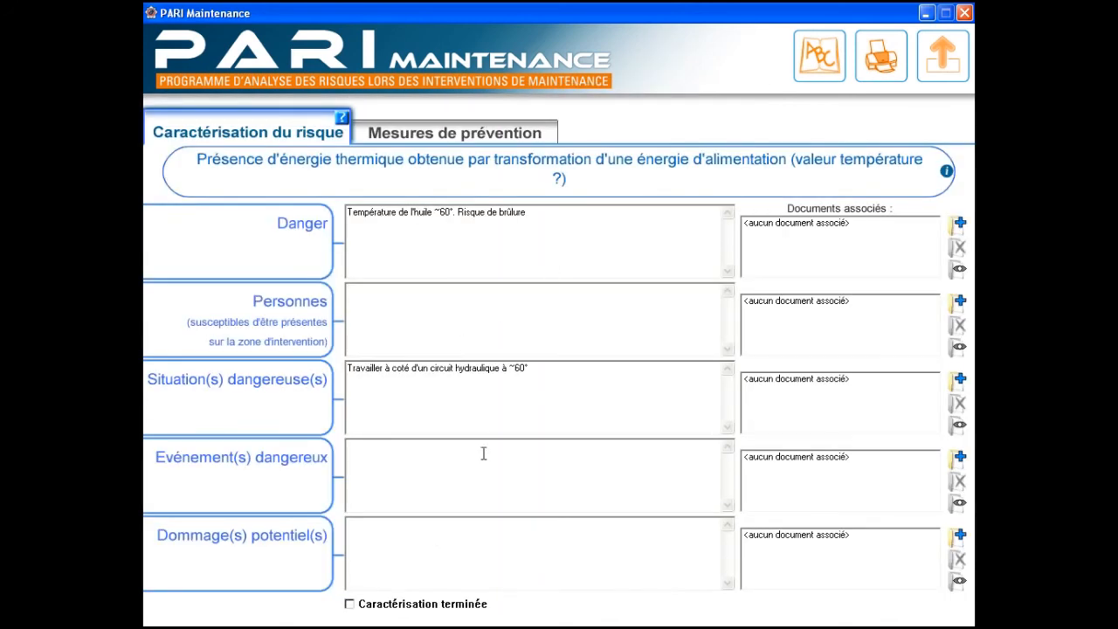
click(350, 605)
click(939, 55)
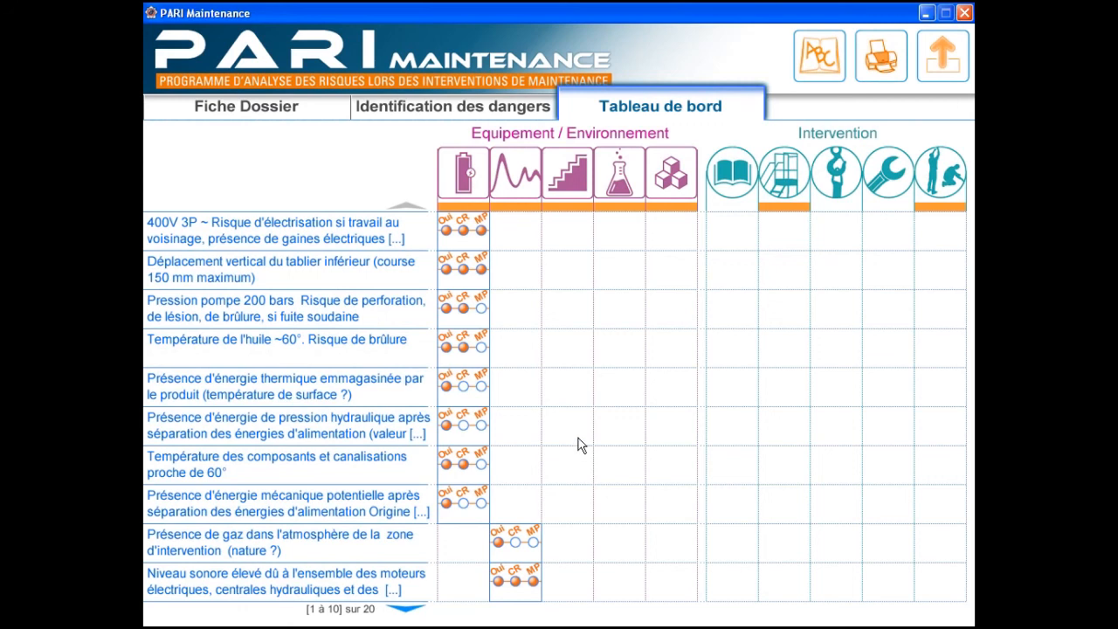
Step: Generate the printable version of the Atelier de Pliage dossier with the default elements, look through it, and close it with the print options
click(883, 63)
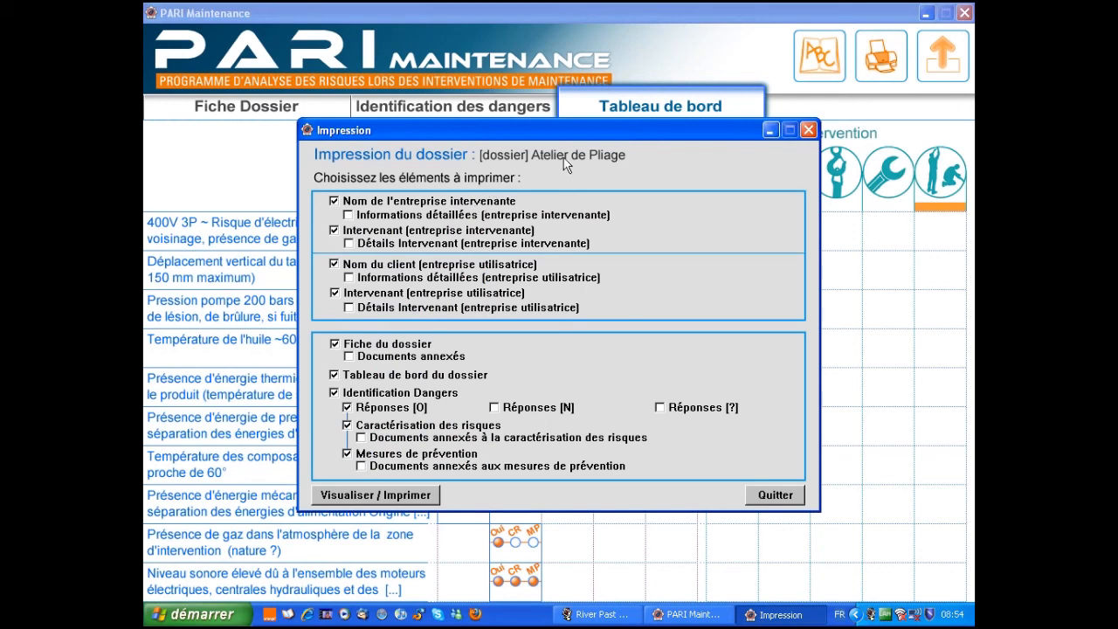
click(363, 495)
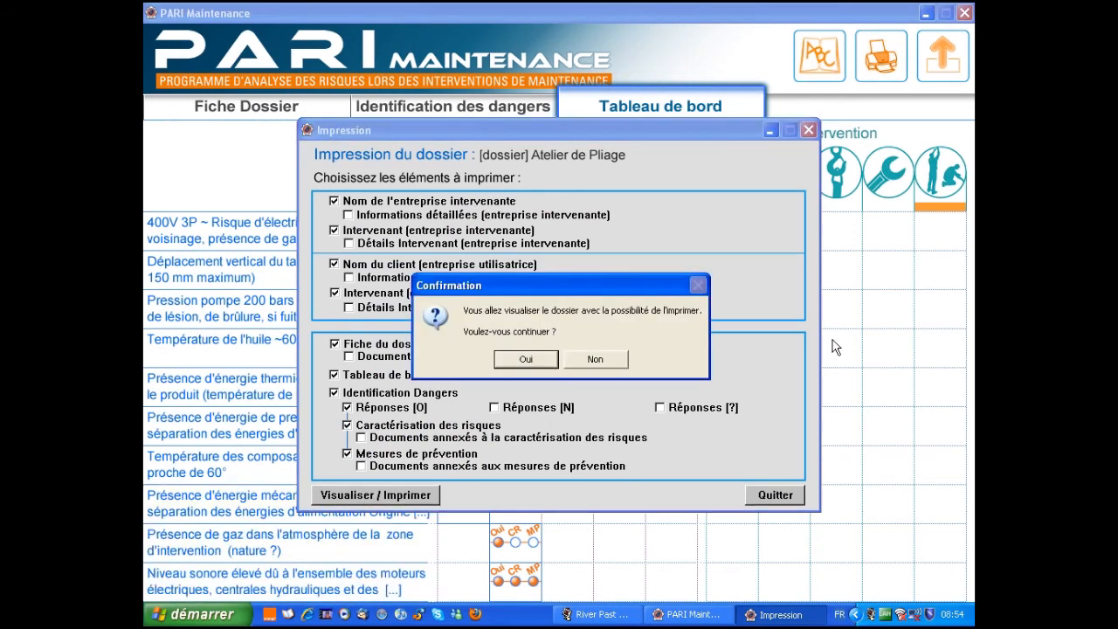
click(527, 359)
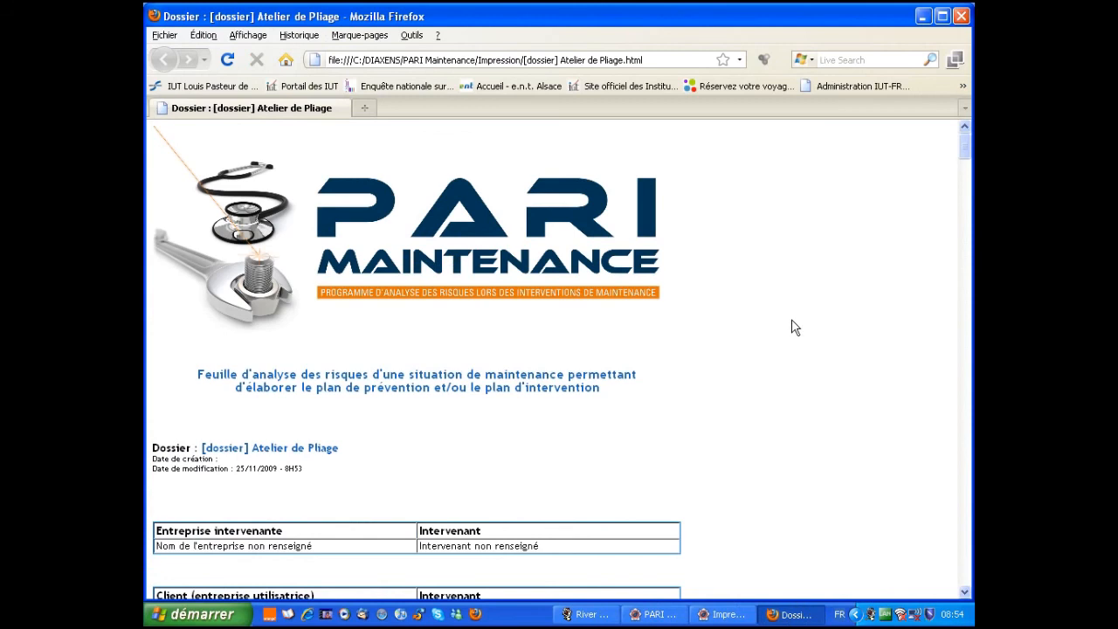
scroll(793, 329, down, 5)
scroll(793, 326, down, 6)
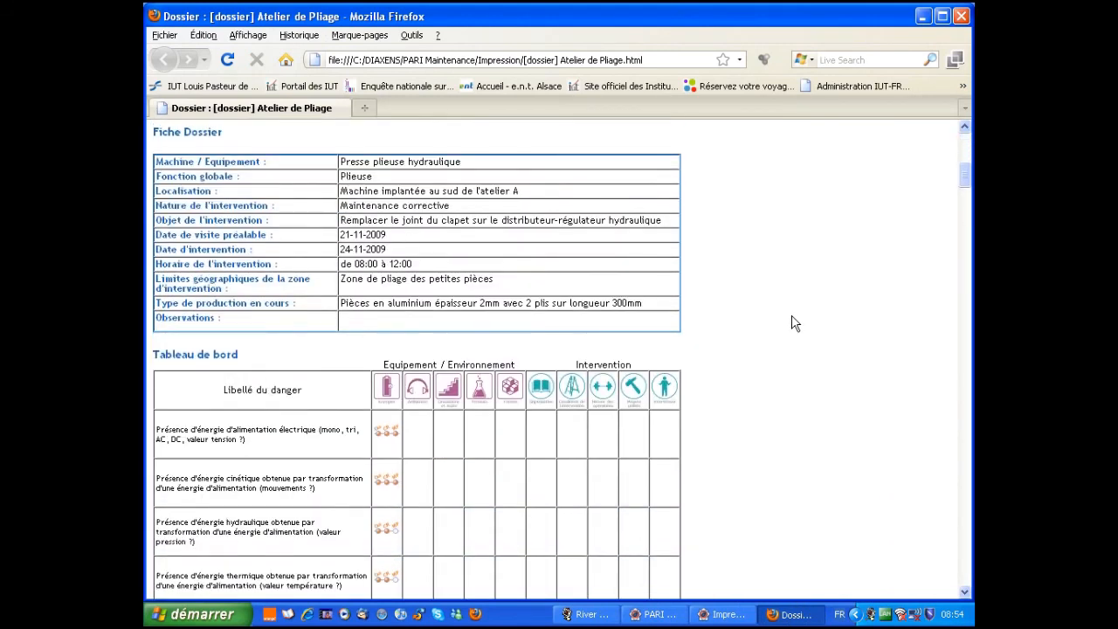
scroll(793, 324, up, 11)
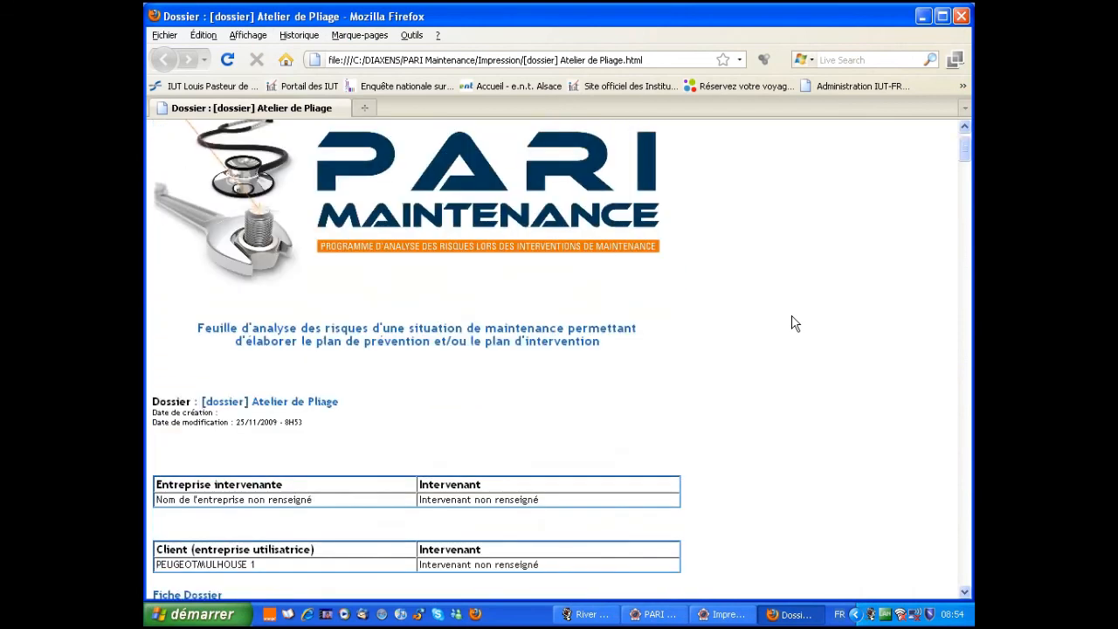
click(960, 18)
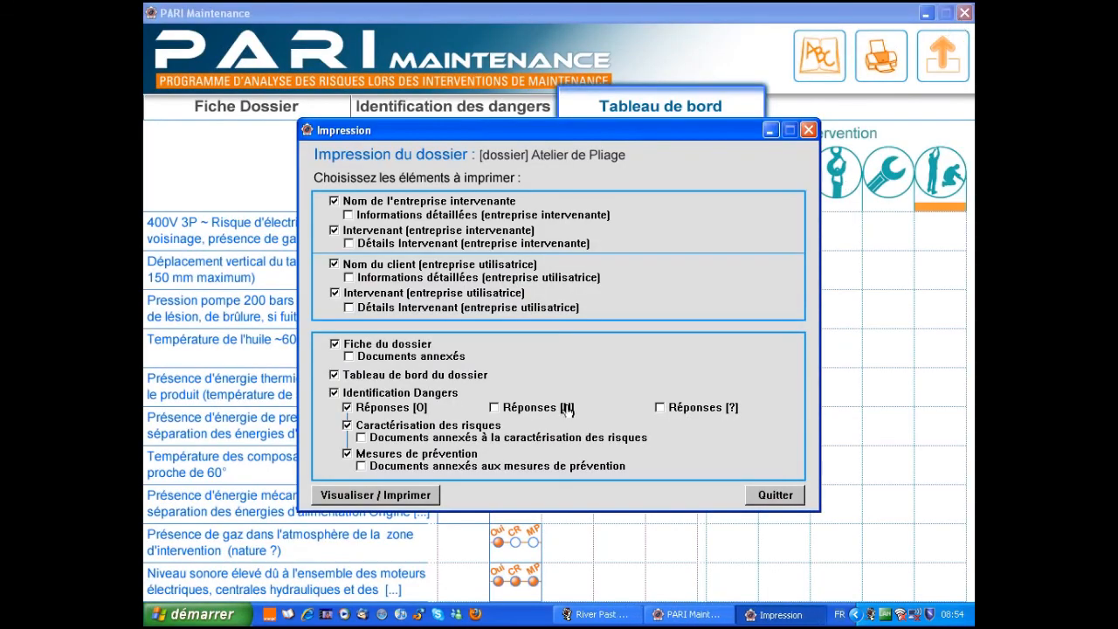
click(772, 495)
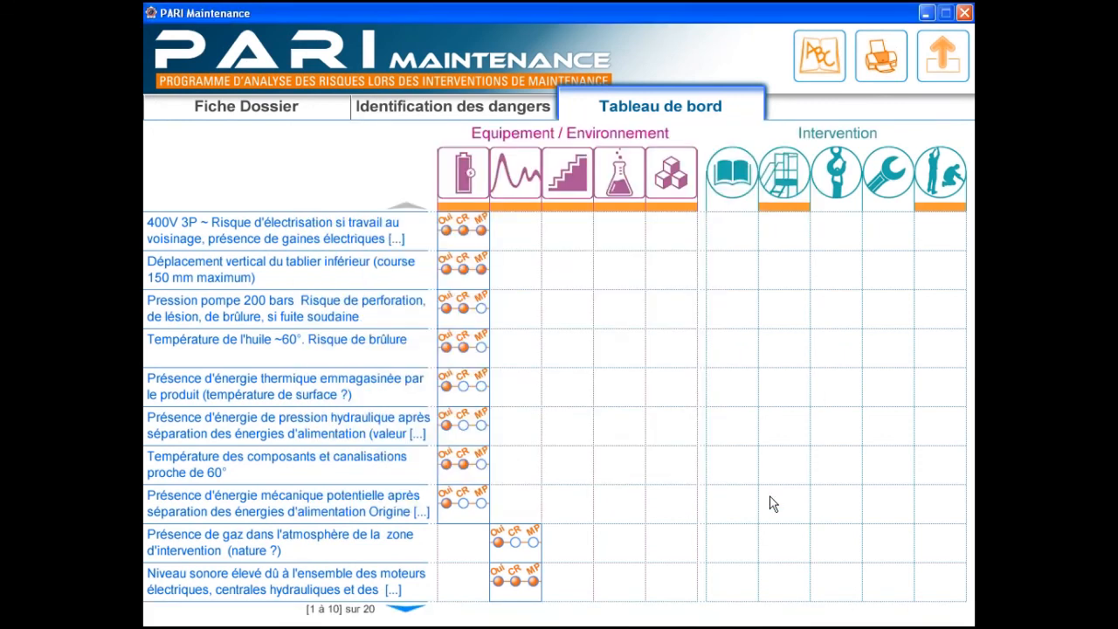
Step: Leave the Atelier de Pliage dossier and go back to the main menu
click(943, 57)
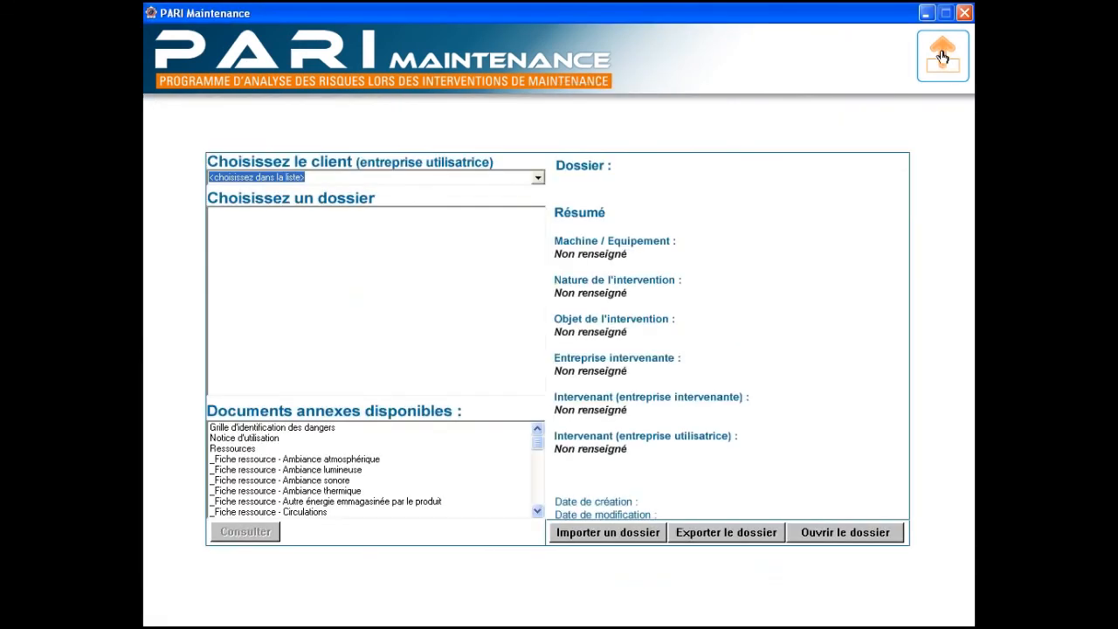
click(943, 56)
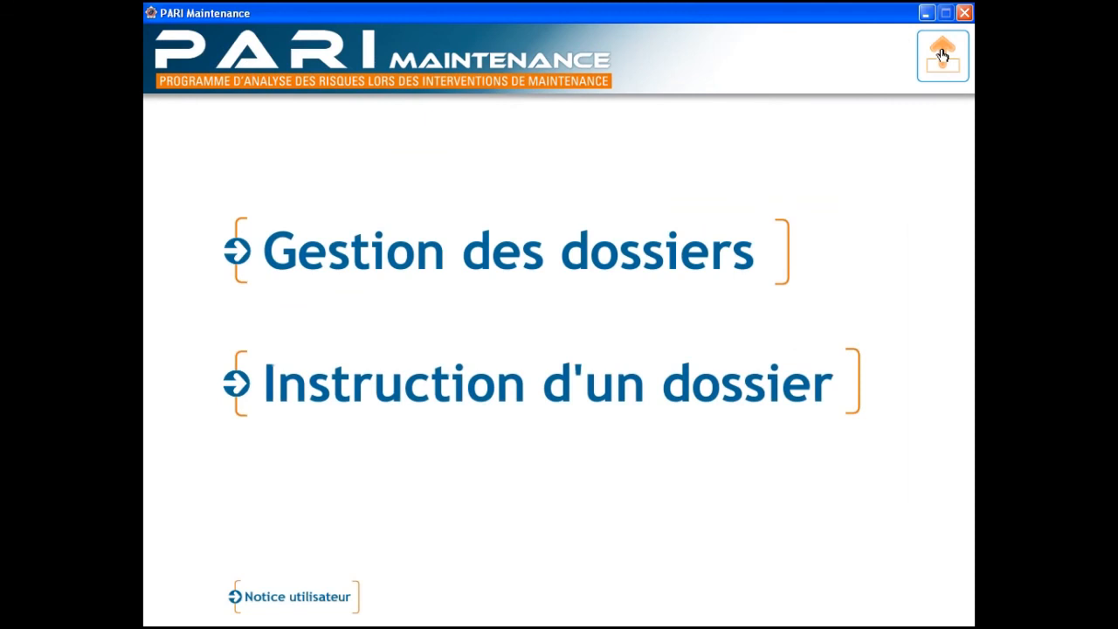